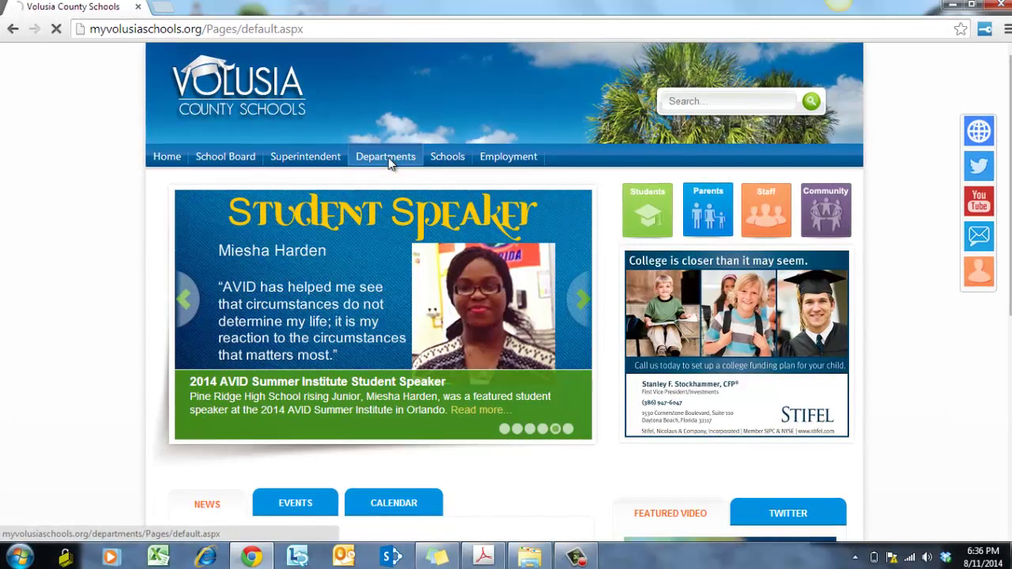
Open the Assessment and Accountability page from the Volusia County Schools departments listing
left_click(388, 160)
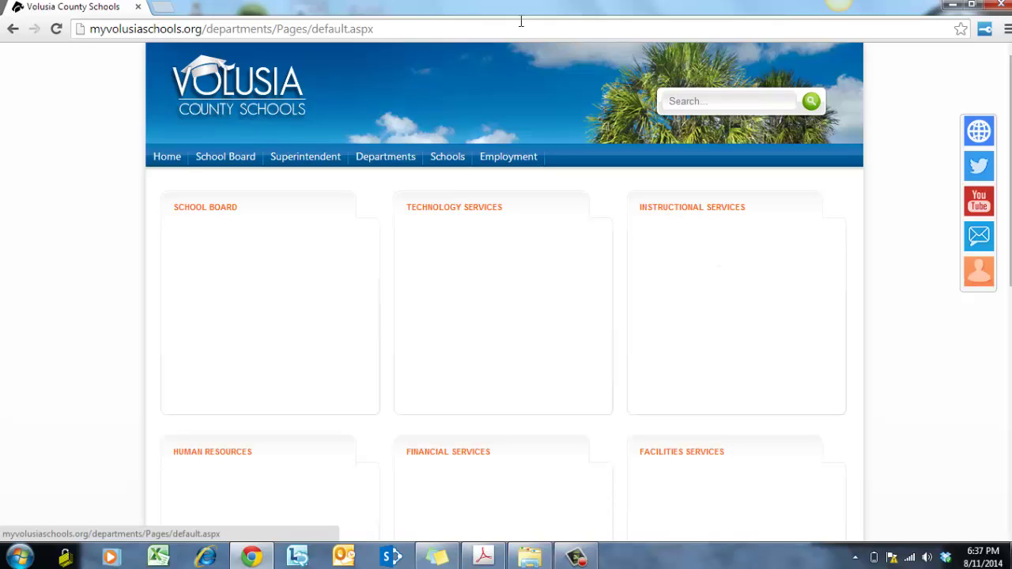
left_click(467, 31)
key("Return")
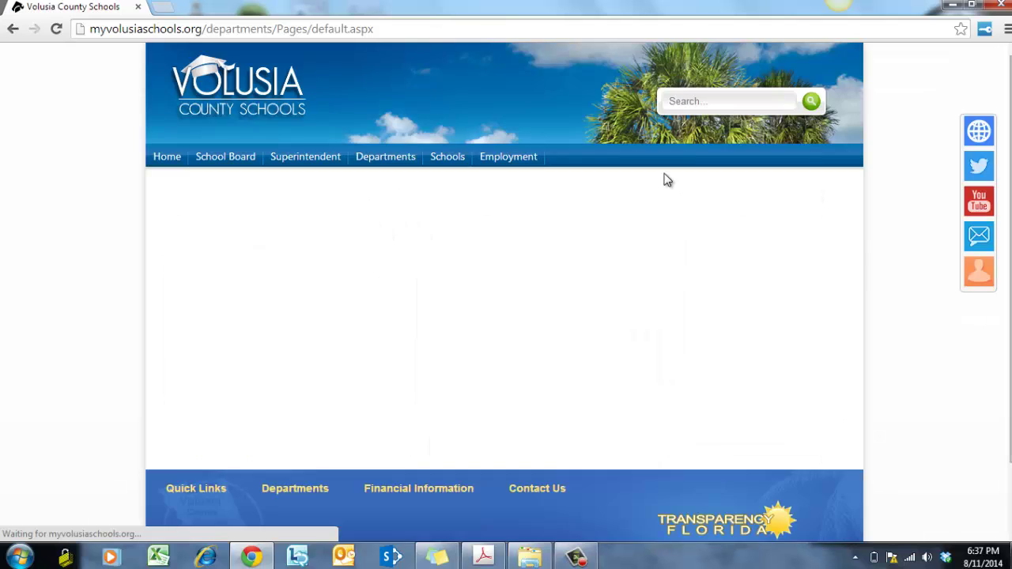
left_click(699, 257)
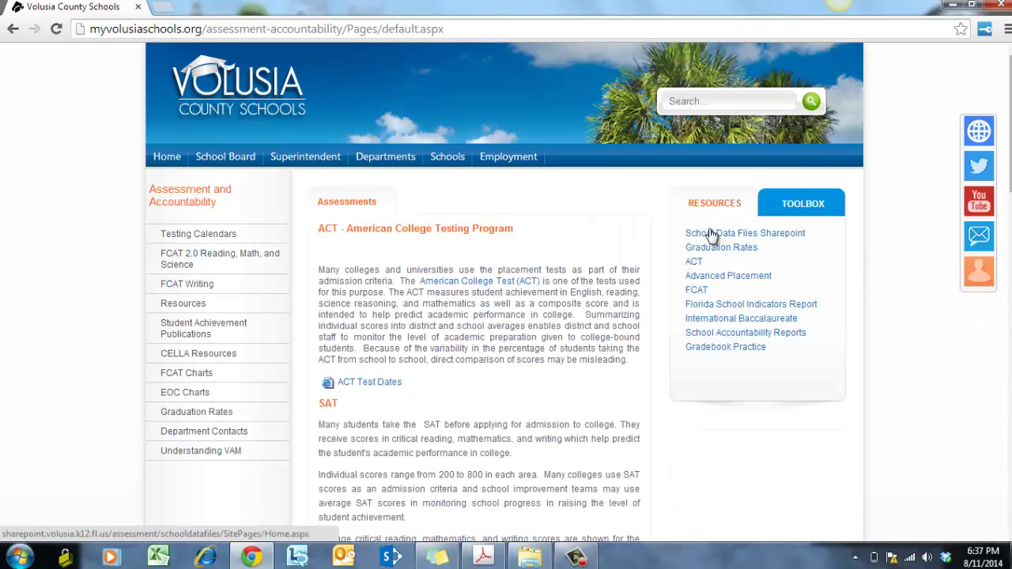
Open the School Data Files Sharepoint and go to the Reading Proficiency folder under 2014 School Grade By Student
left_click(711, 233)
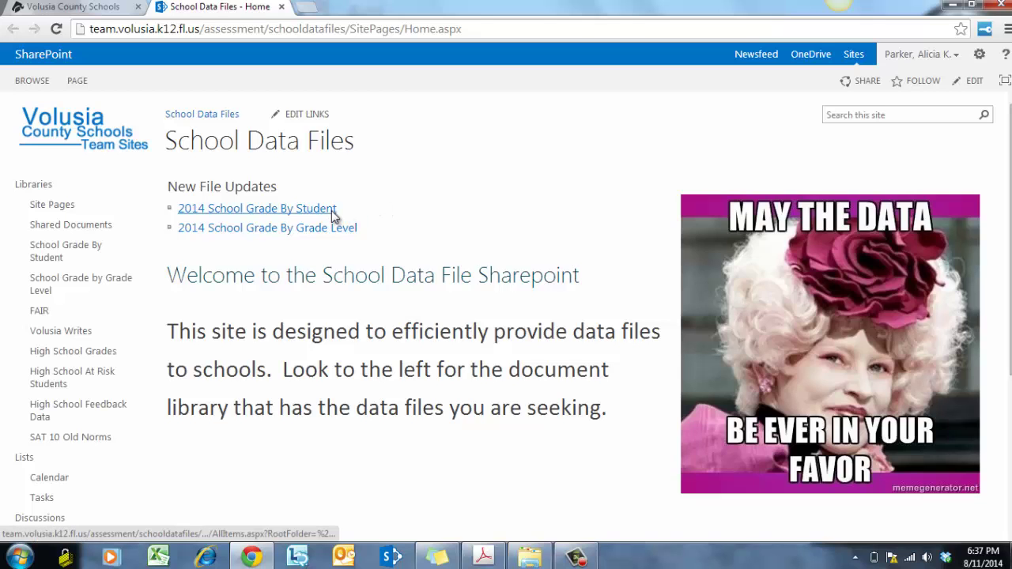
left_click(331, 210)
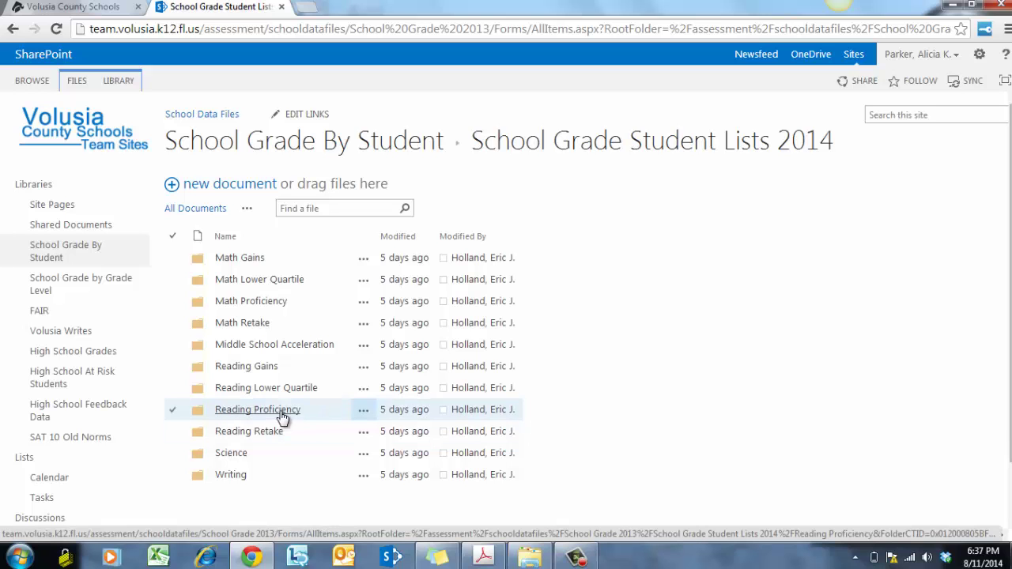
left_click(258, 409)
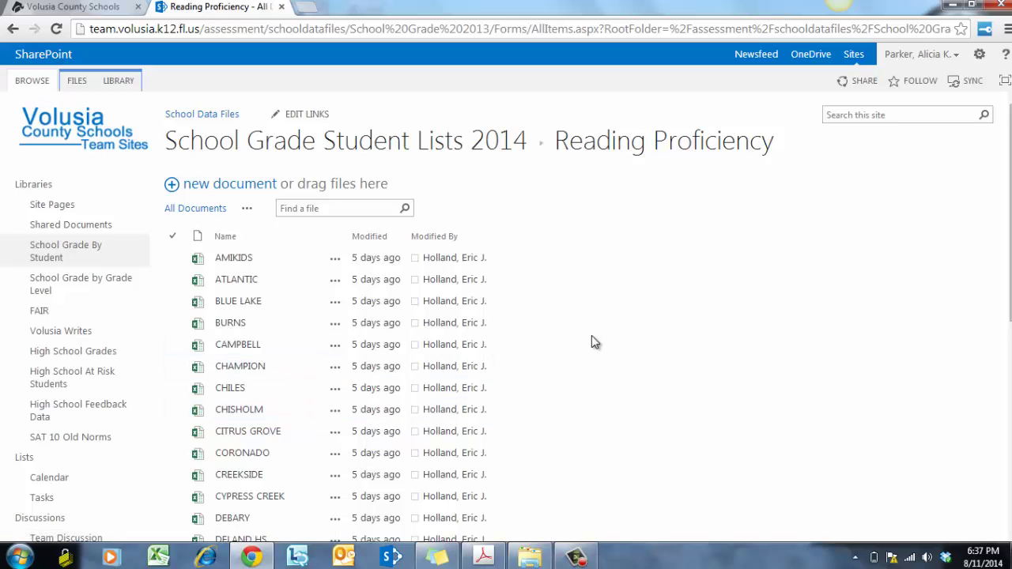
Find the SAMPLE SCHOOL workbook in the Reading Proficiency file list and open it, always allowing Microsoft Office to run on this site
scroll(592, 337, "down", 1)
scroll(633, 316, "down", 3)
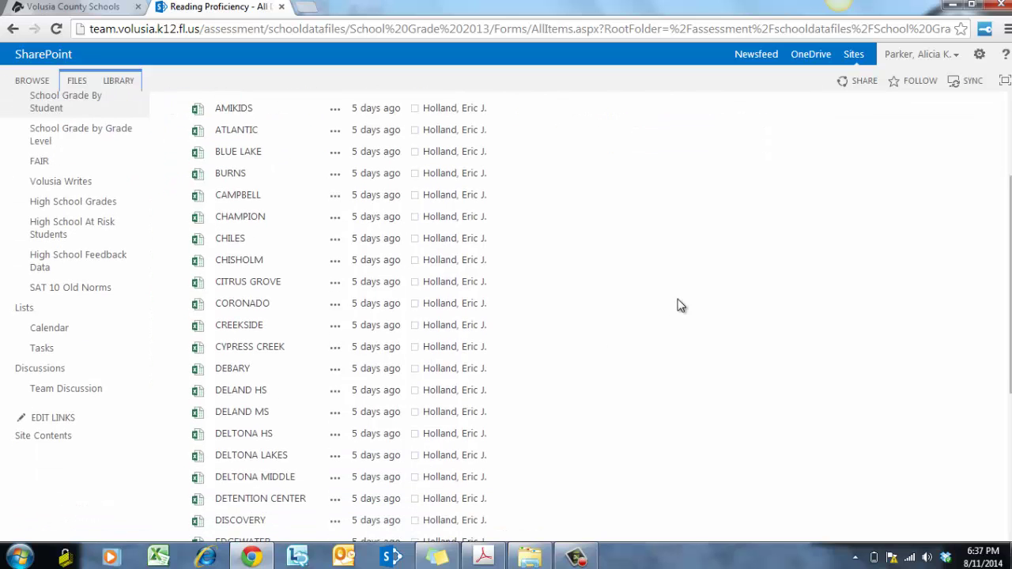
middle_click(614, 354)
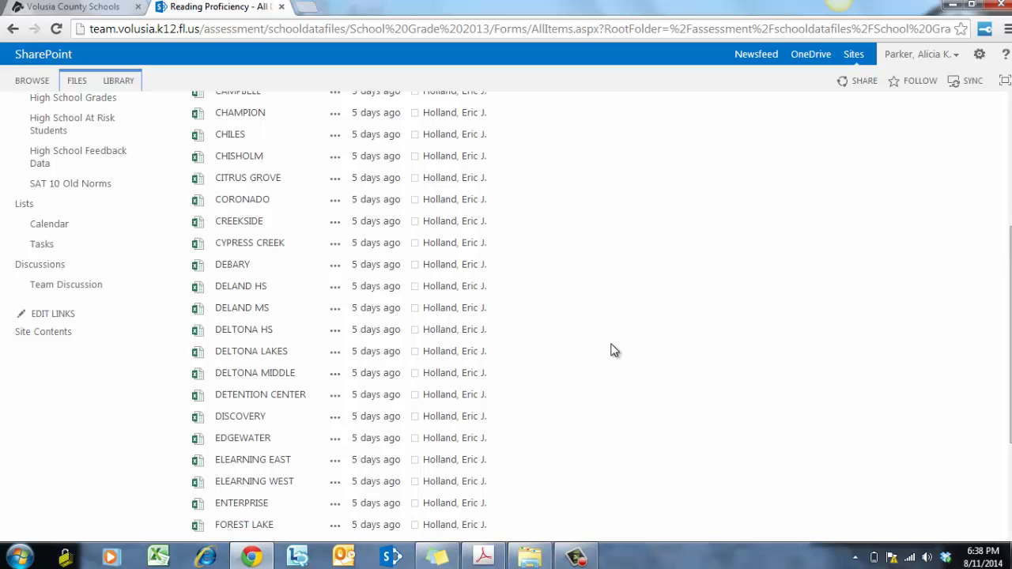
scroll(614, 350, "down", 4)
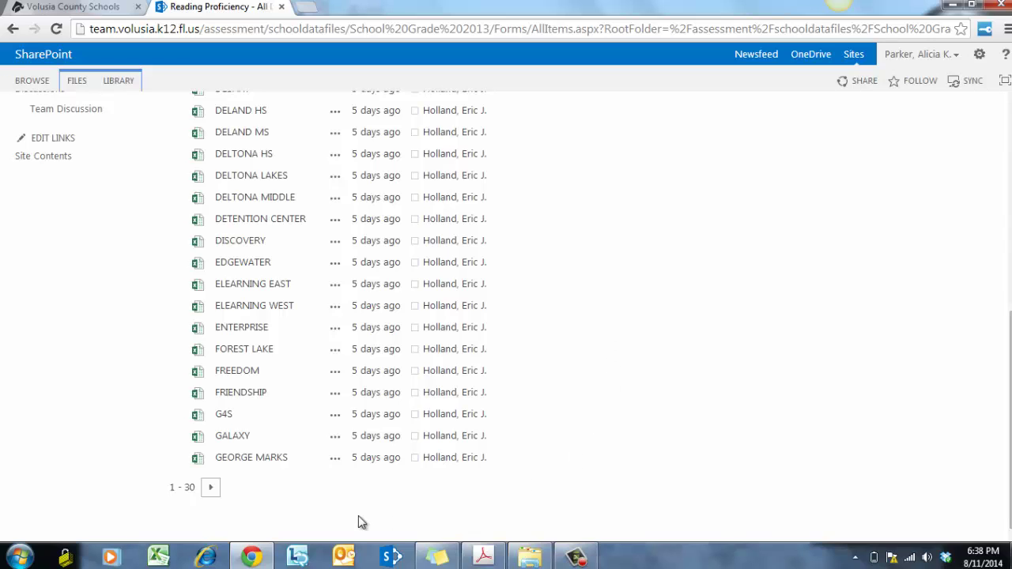
left_click(211, 488)
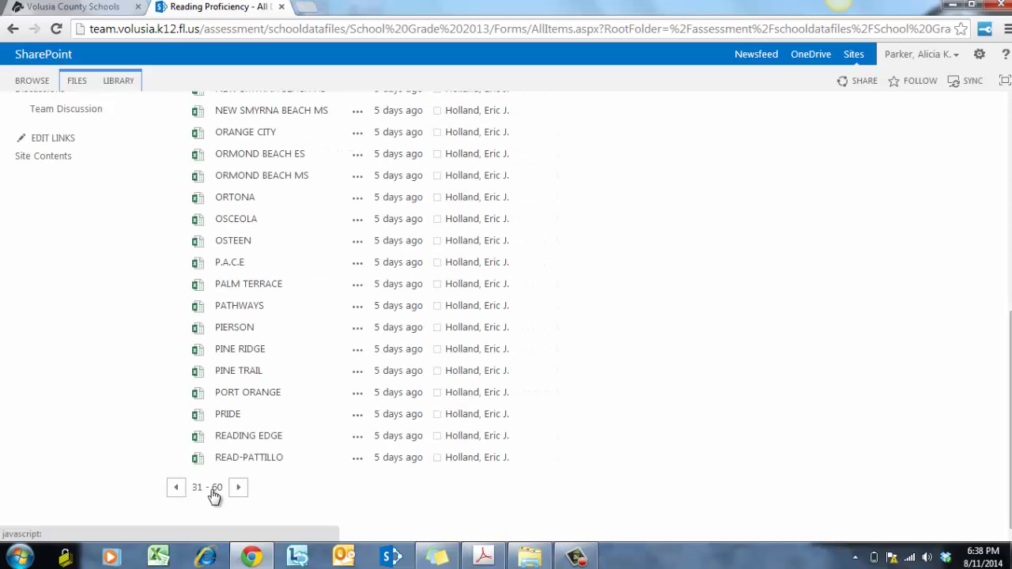
left_click(240, 489)
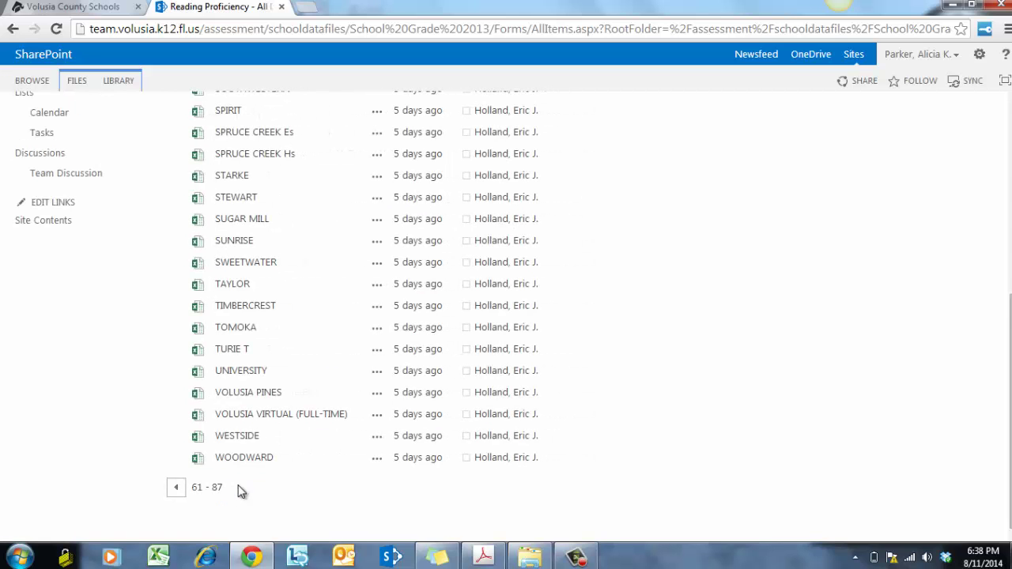
scroll(615, 291, "up", 3)
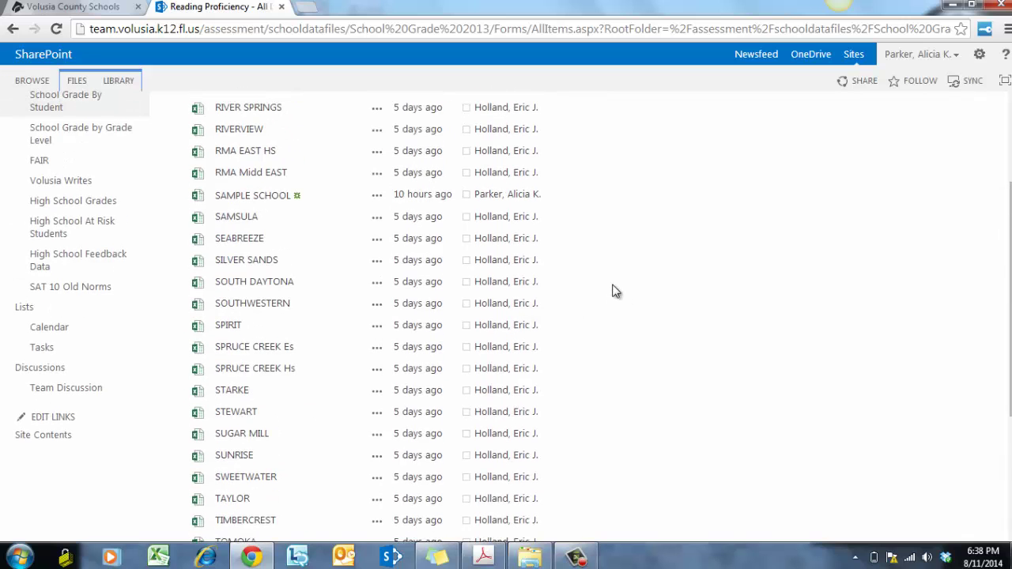
left_click(283, 204)
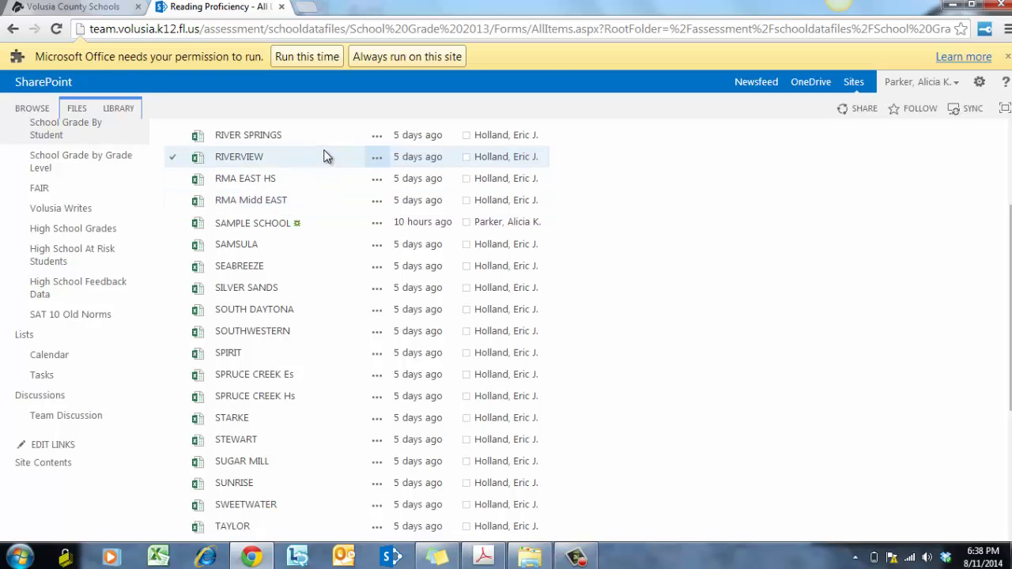
left_click(374, 60)
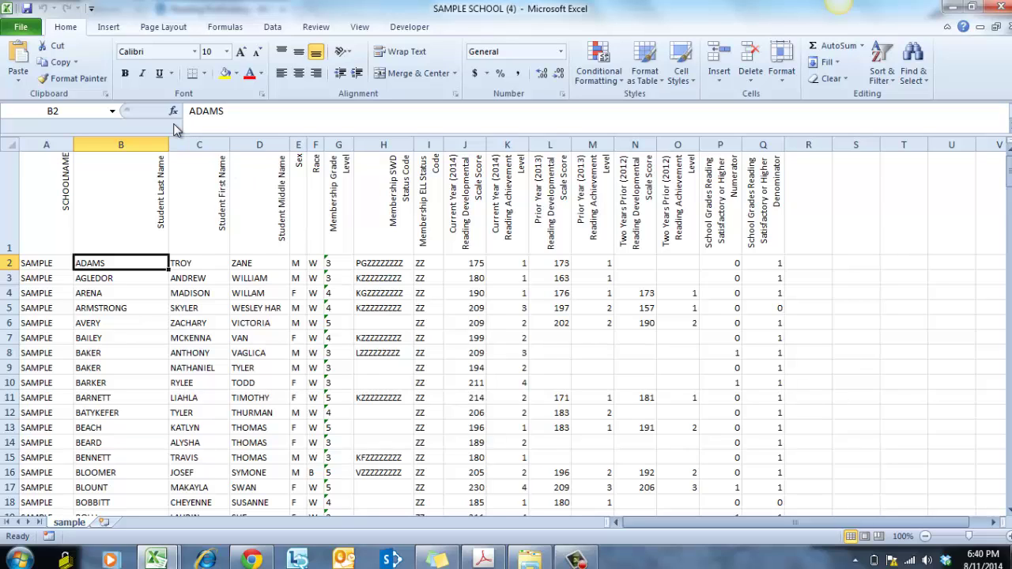
Save a copy of the workbook in the Documents library as SAMPLE SCHOOL Reading Proficiency
left_click(30, 30)
key("Escape")
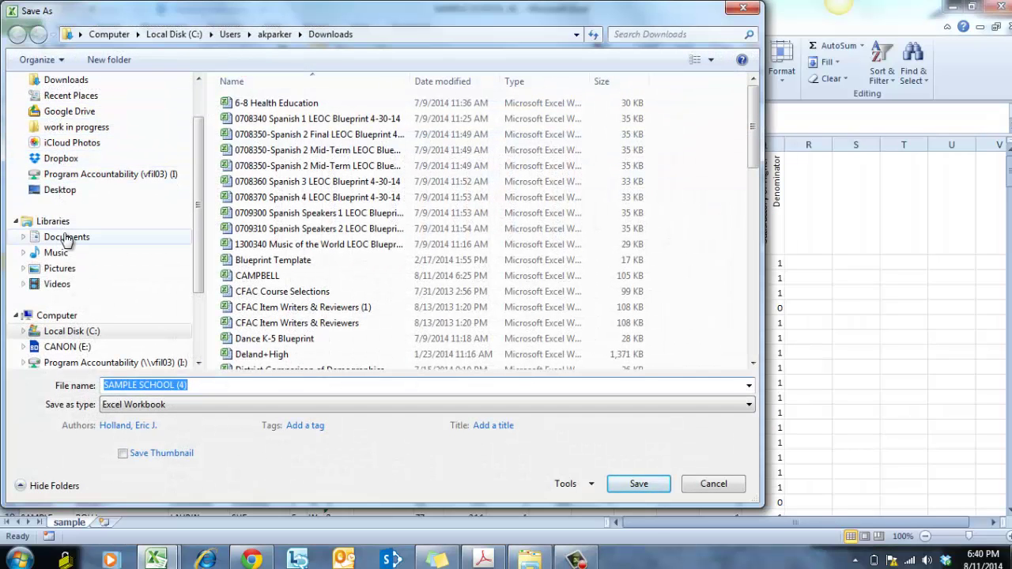
left_click(67, 237)
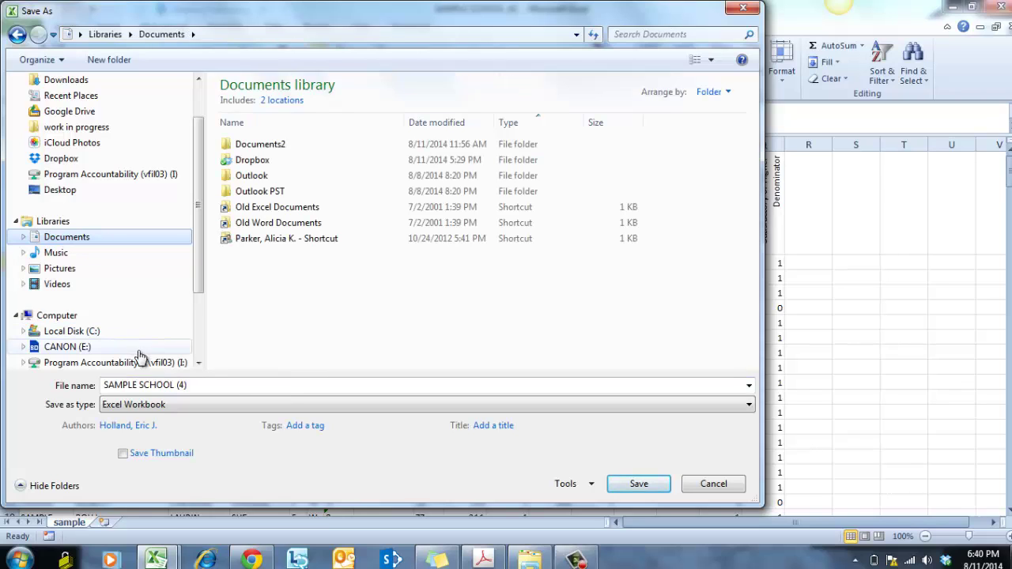
left_click(196, 384)
left_click(196, 385)
key("BackSpace")
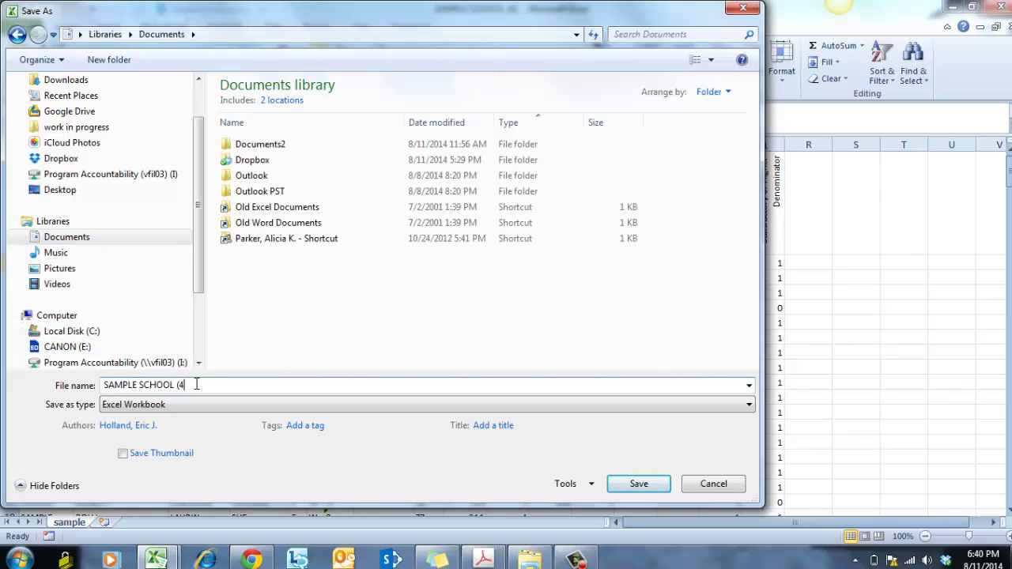
key("BackSpace")
key("BackSpace")
type("Reading Proficiency")
key("Return")
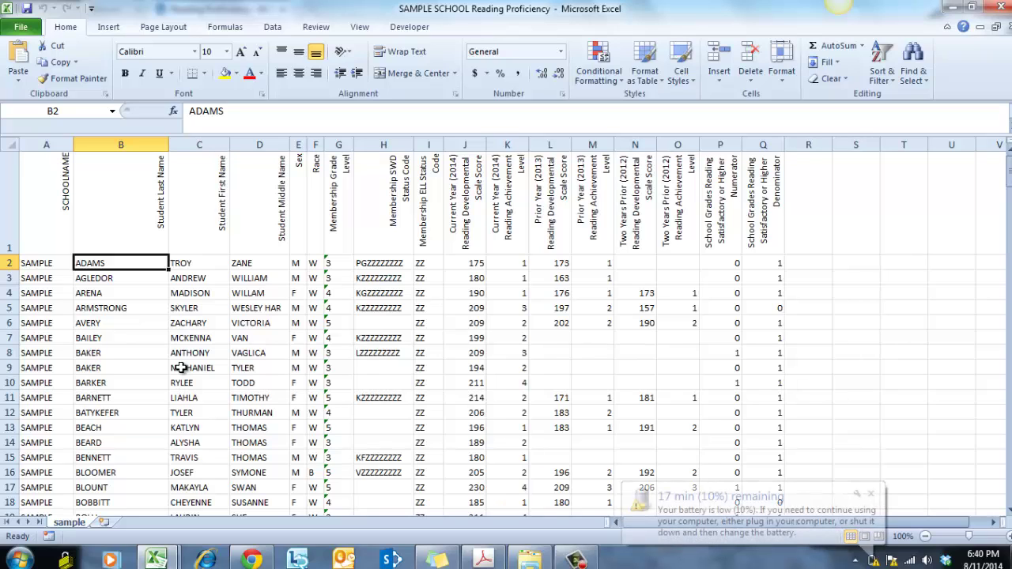
Dismiss the battery notification and inspect the School Grades Reading Satisfactory or Higher Denominator column, including cell Q5
left_click(870, 493)
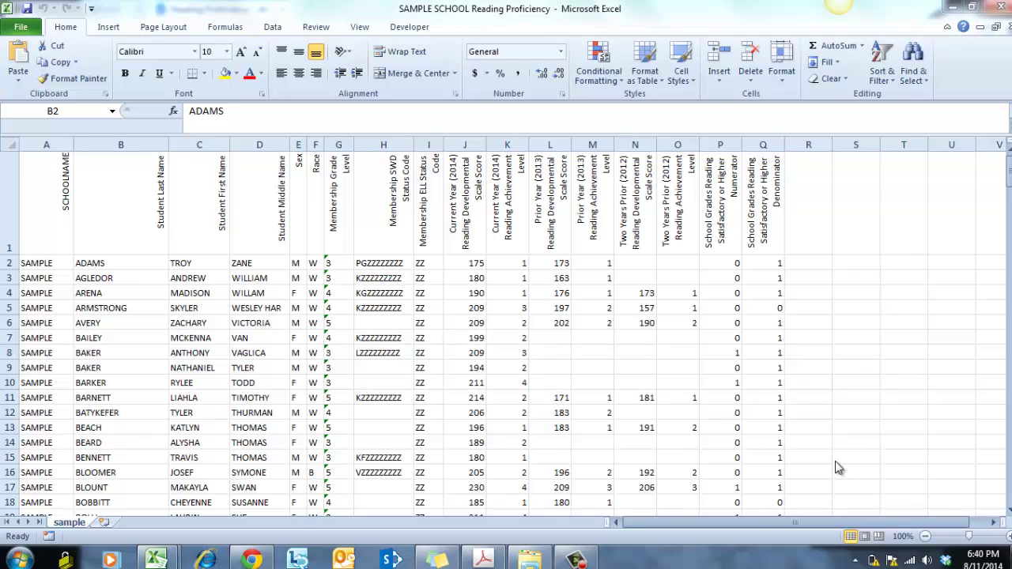
left_click(755, 231)
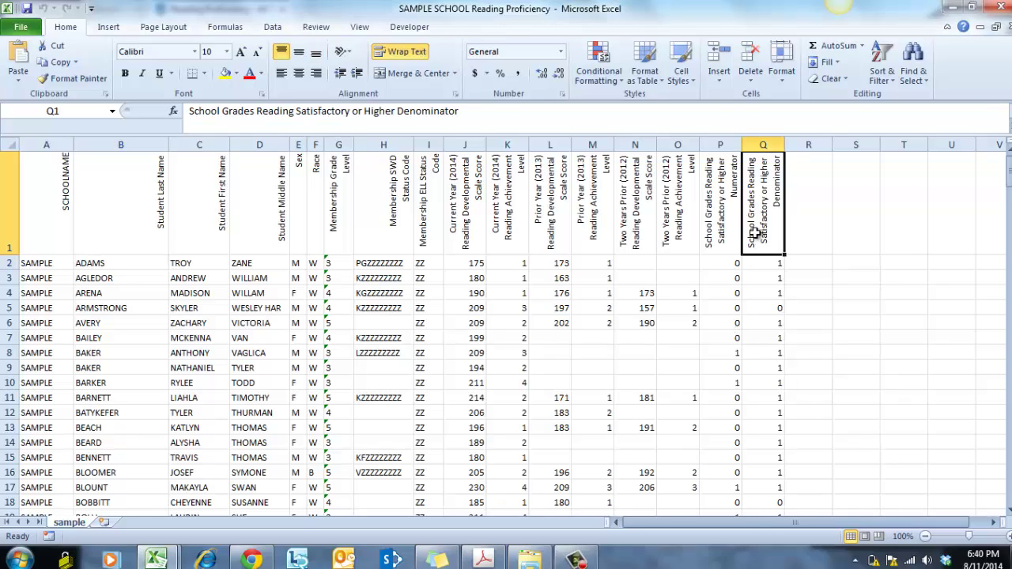
left_click(759, 307)
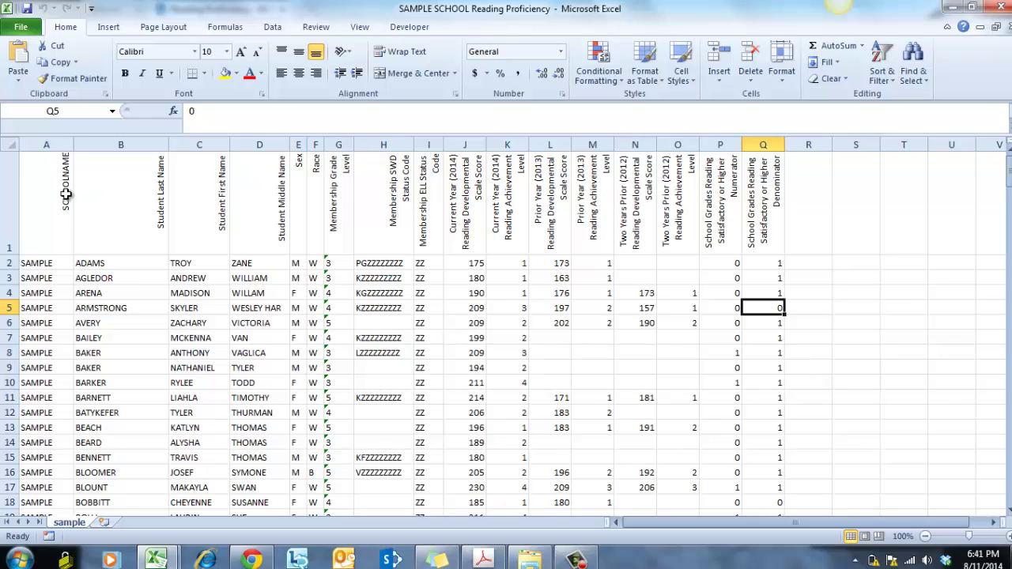
Add filters to the column headings in row 1
left_click(7, 202)
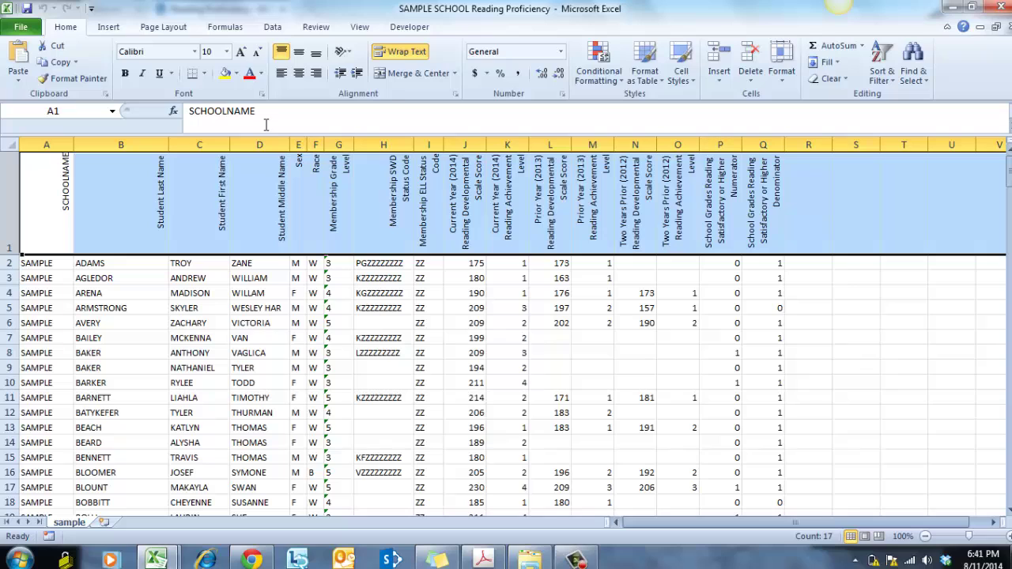
left_click(273, 27)
left_click(387, 62)
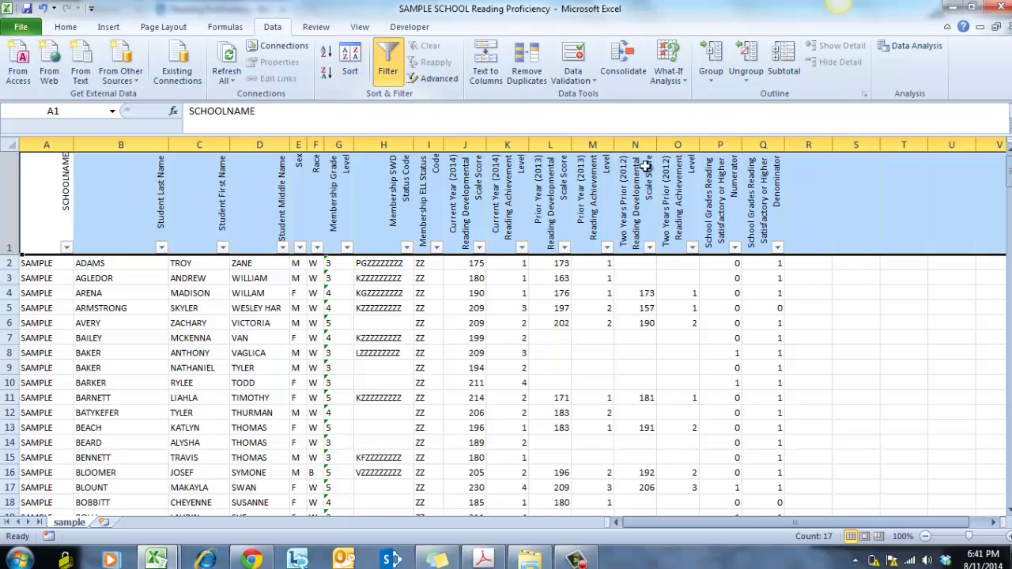
Filter the School Grades Reading Satisfactory or Higher Denominator column to exclude rows with 0
left_click(778, 247)
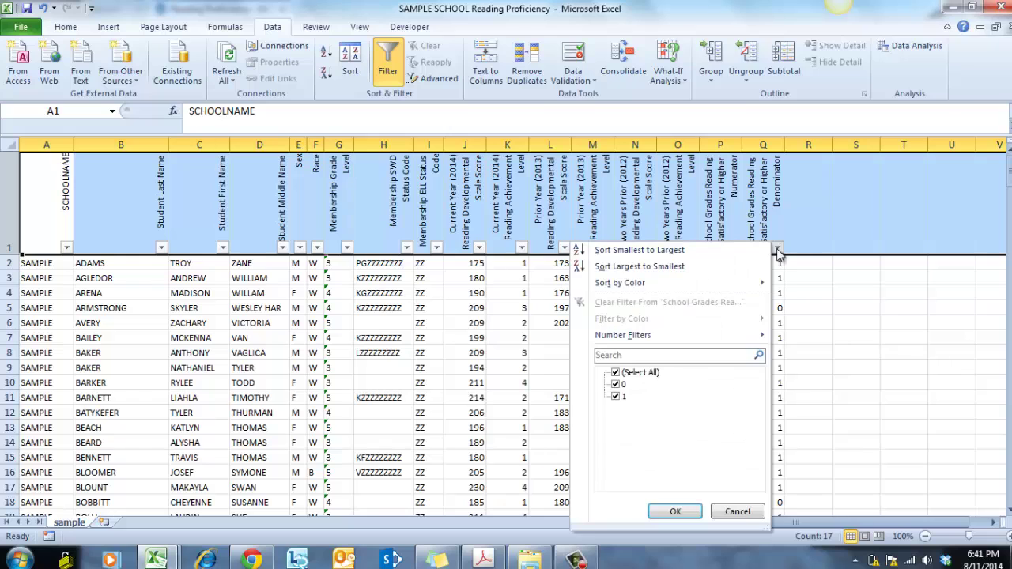
left_click(616, 384)
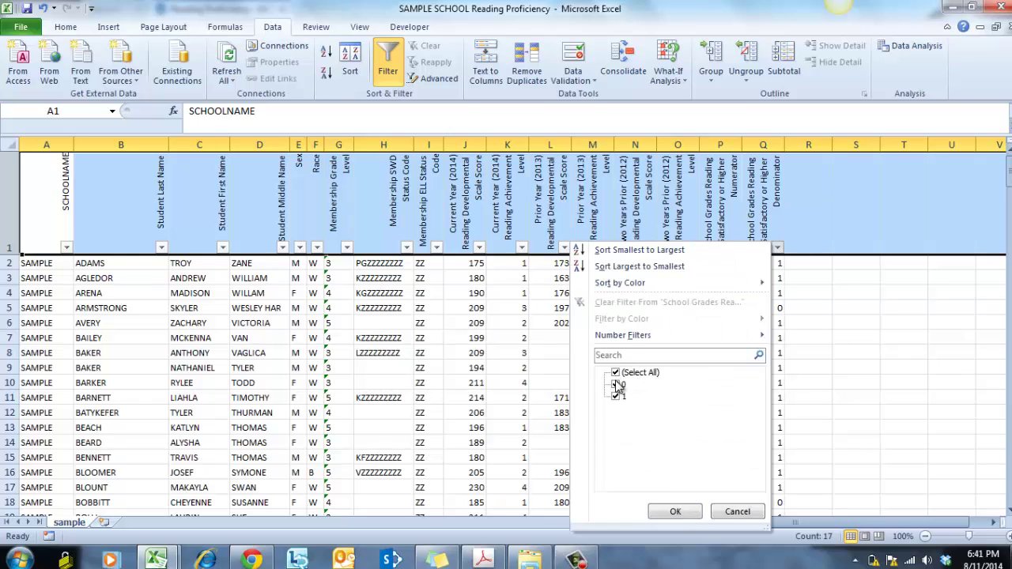
left_click(667, 509)
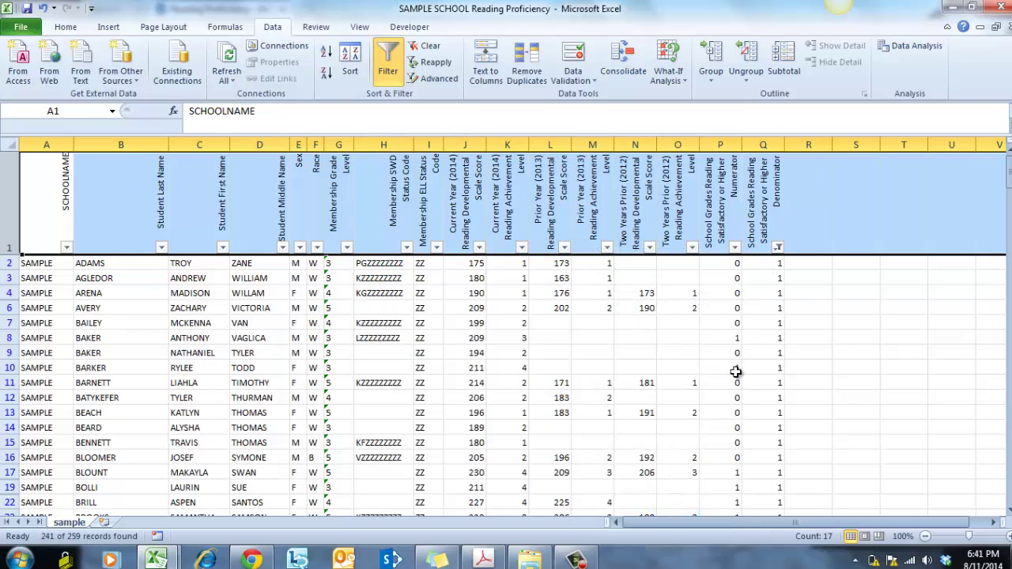
Filter the School Grades Reading Satisfactory or Higher Numerator column to show only rows with 1
left_click_drag(730, 268, 731, 322)
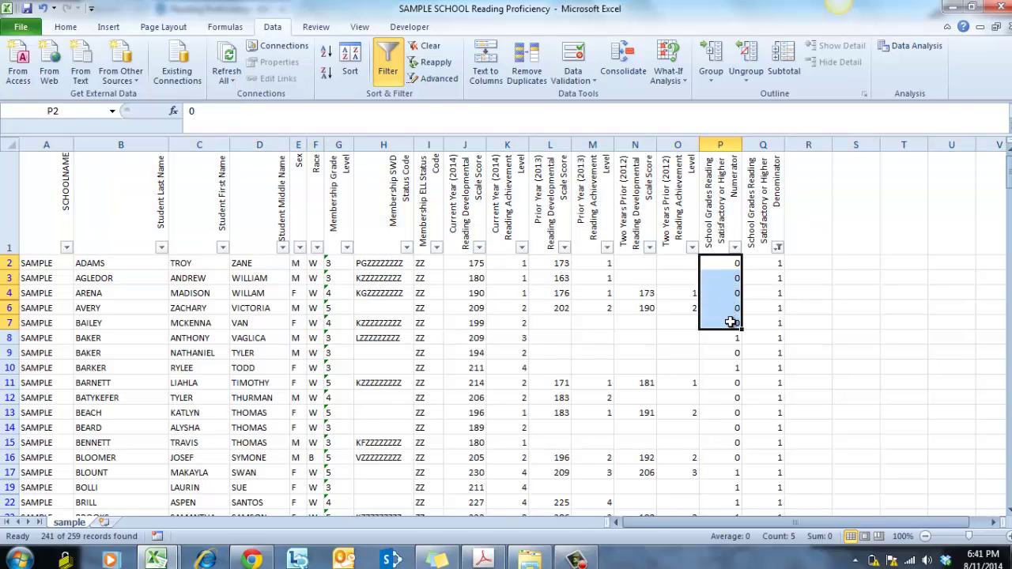
left_click(734, 248)
left_click(573, 385)
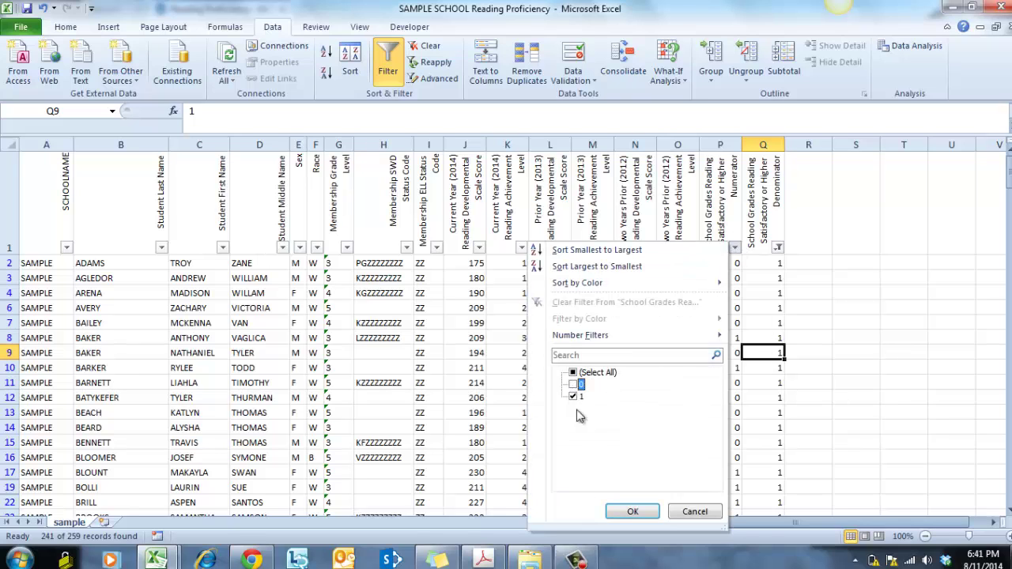
left_click(619, 510)
left_click(705, 399)
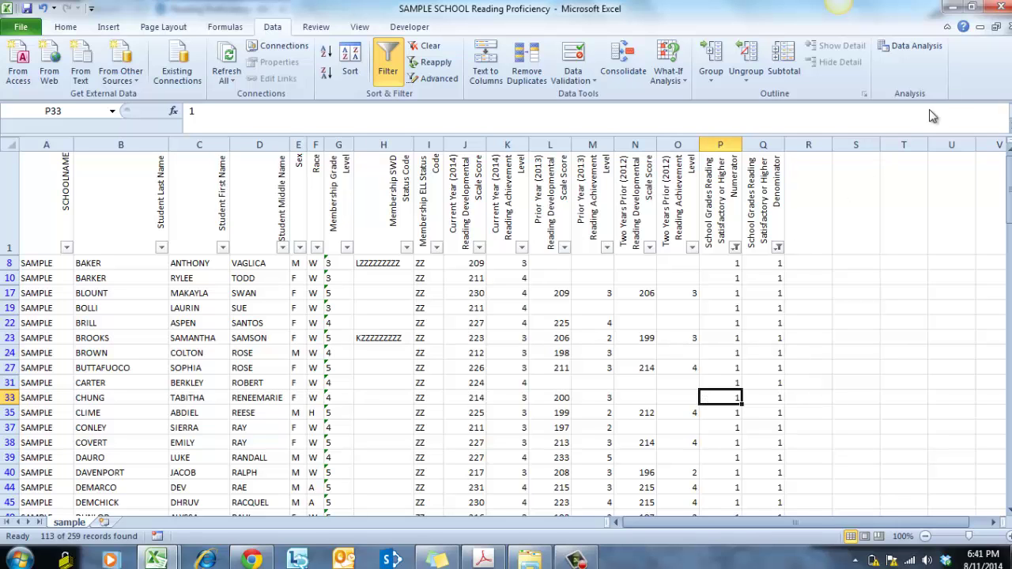
Switch back to the SharePoint site in Chrome and open the Reading Gains folder of School Grade Student Lists 2014
left_click(952, 7)
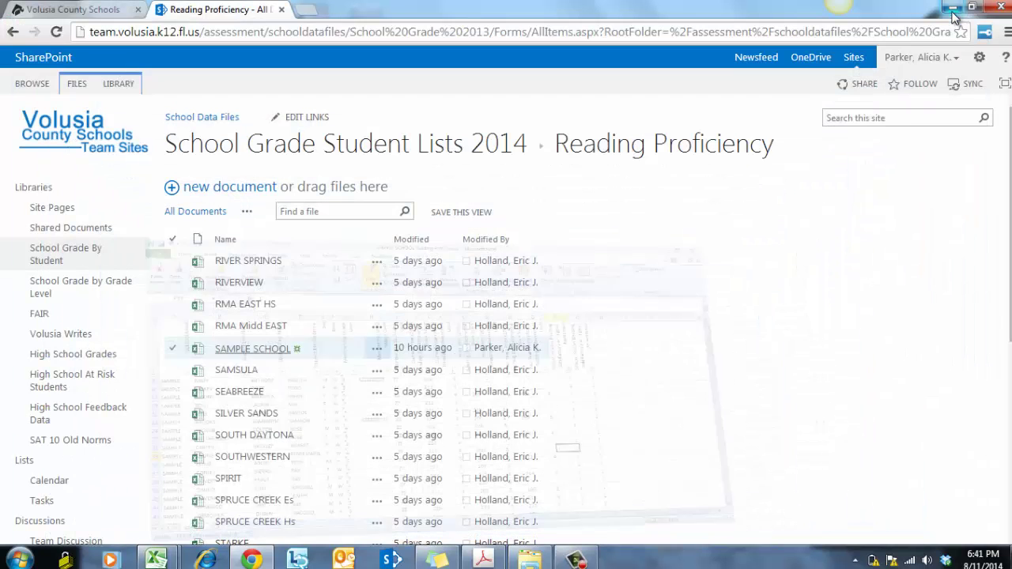
left_click(475, 150)
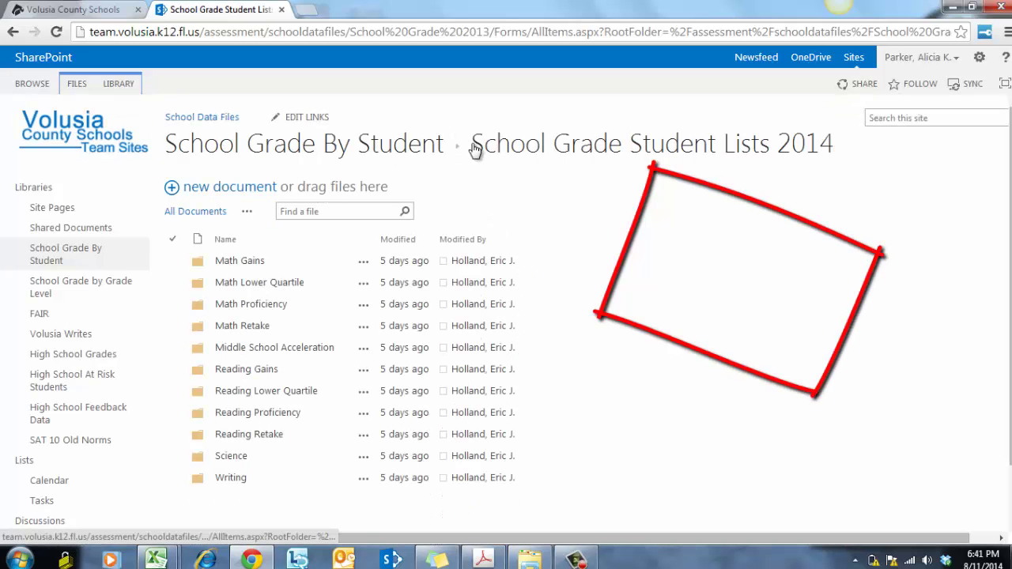
left_click(268, 378)
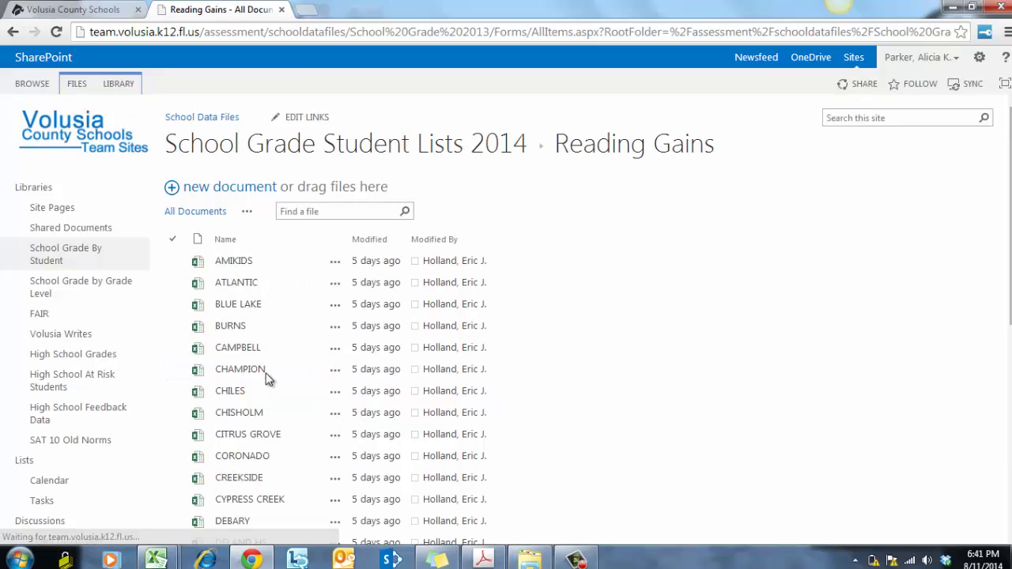
Find the SAMPLE SCHOOL file in the Reading Gains folder, download it and open it in Excel
scroll(269, 384, "down", 5)
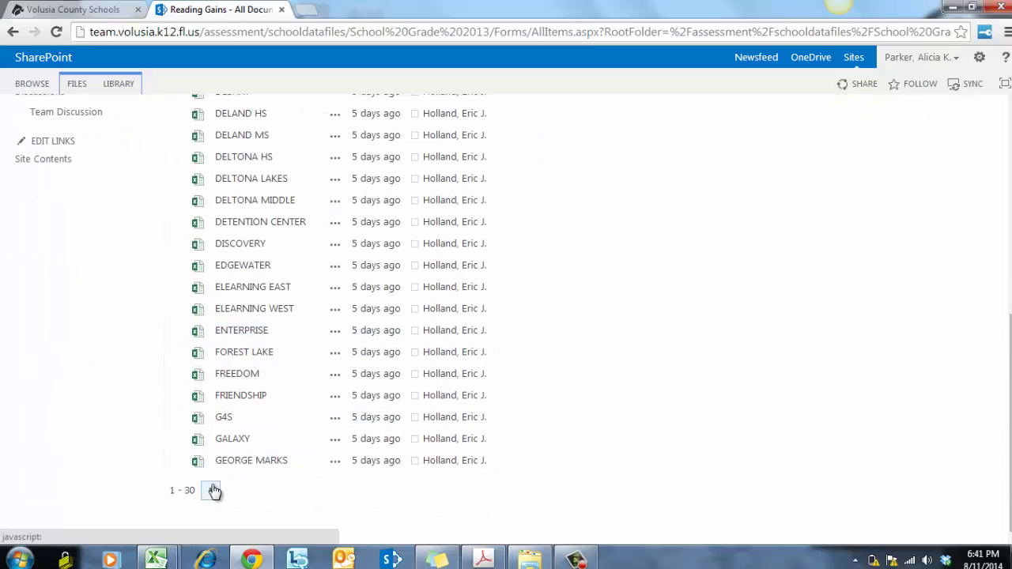
left_click(214, 488)
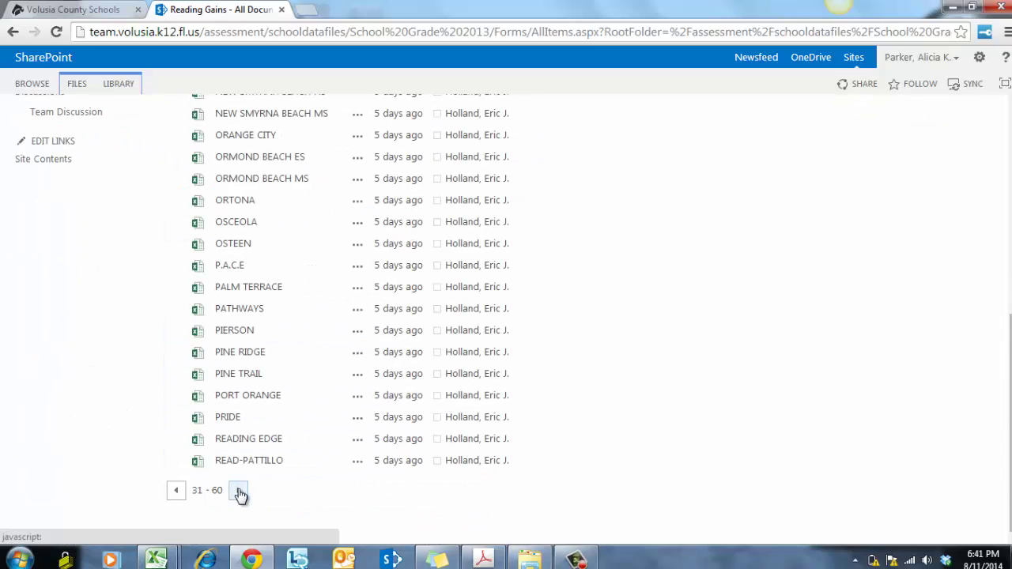
left_click(239, 491)
scroll(260, 291, "up", 5)
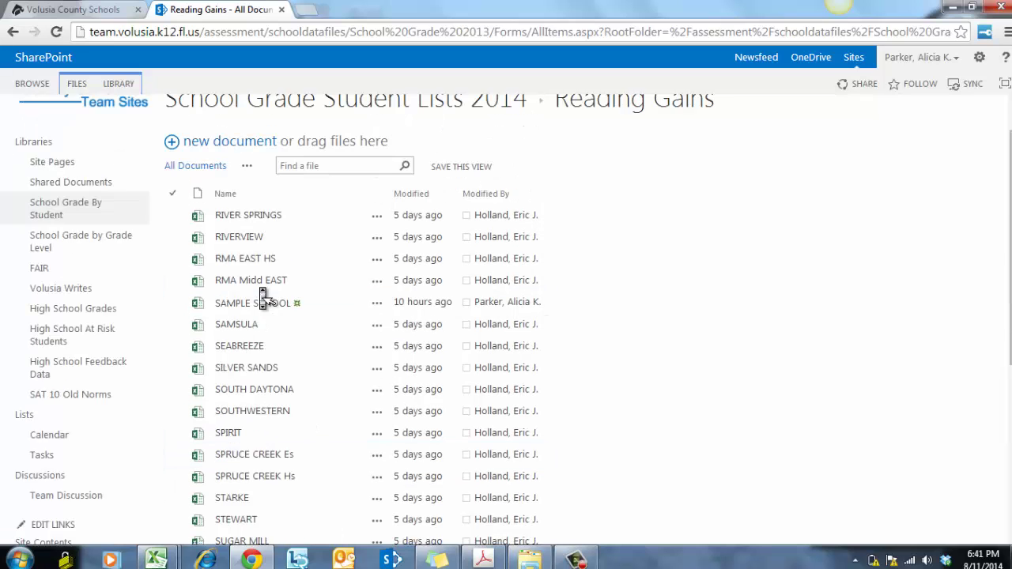
scroll(264, 296, "up", 1)
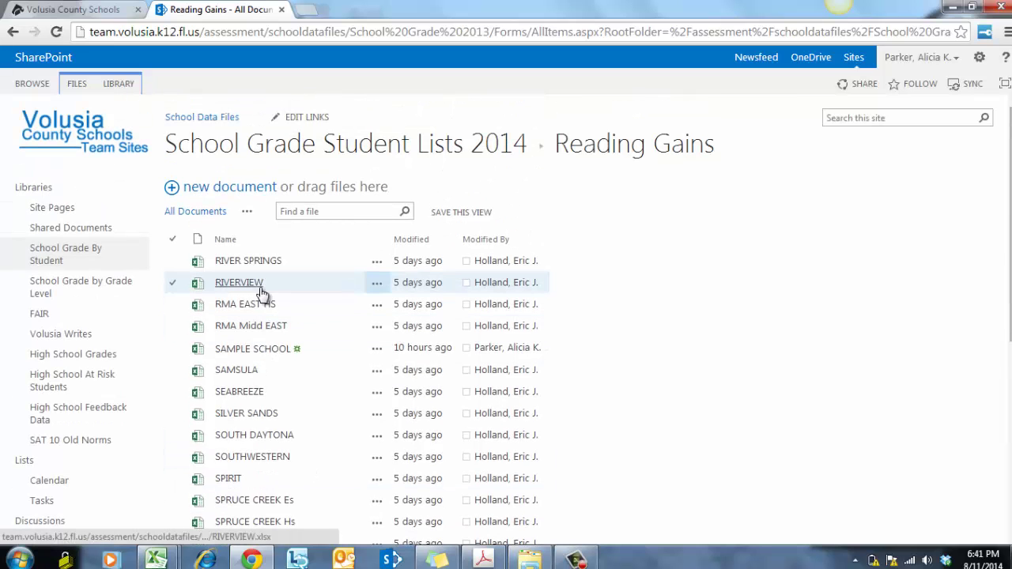
left_click(257, 352)
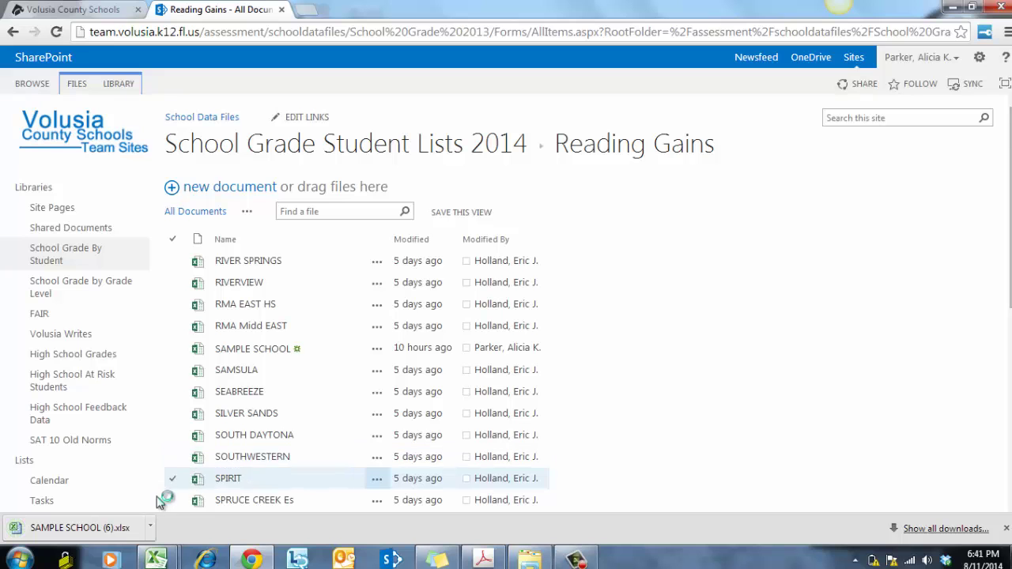
left_click(150, 526)
left_click(136, 530)
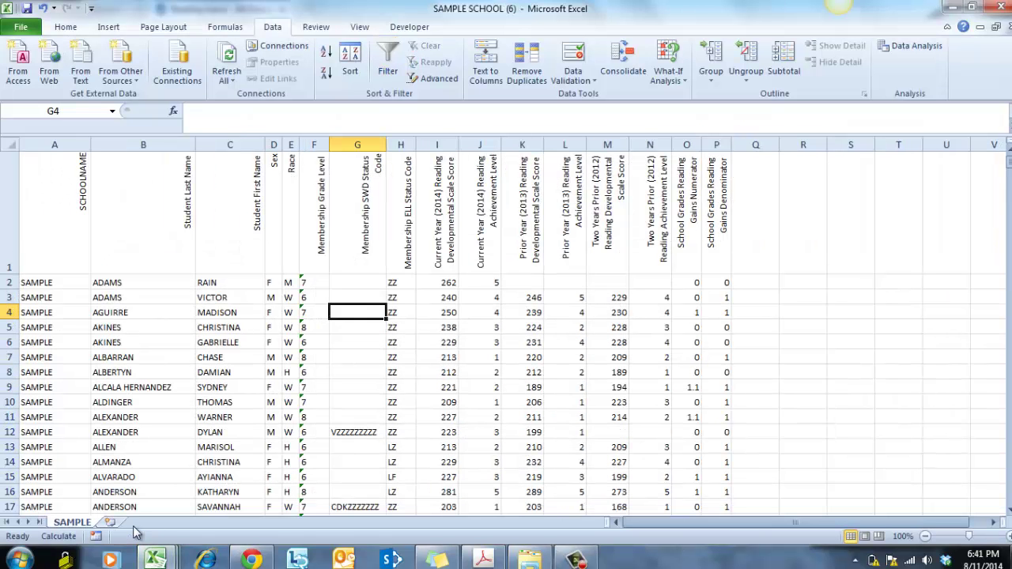
Switch back to Chrome and open 2014 School Grade By Grade Level from the School Data Files home page
left_click(252, 560)
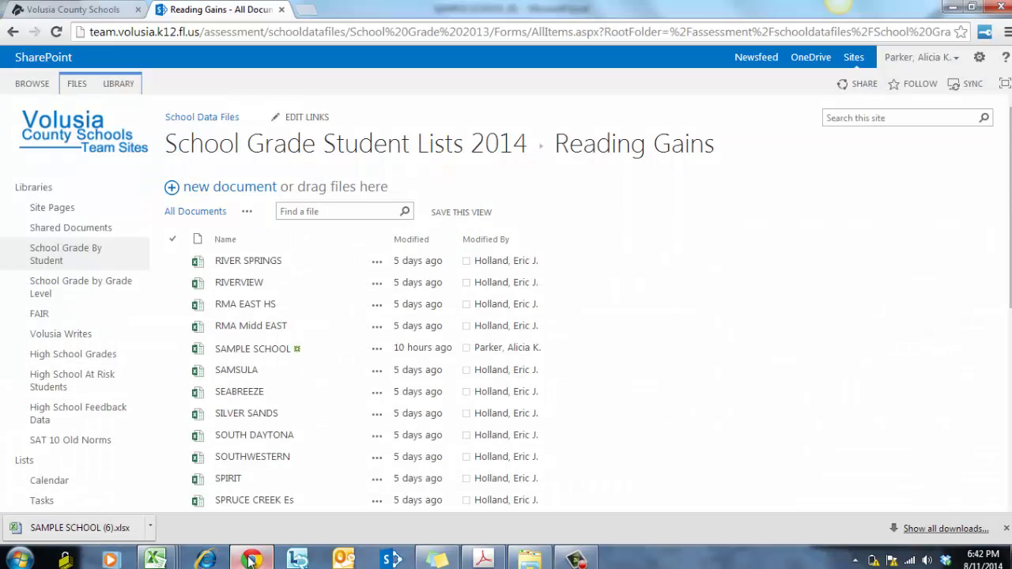
left_click(90, 141)
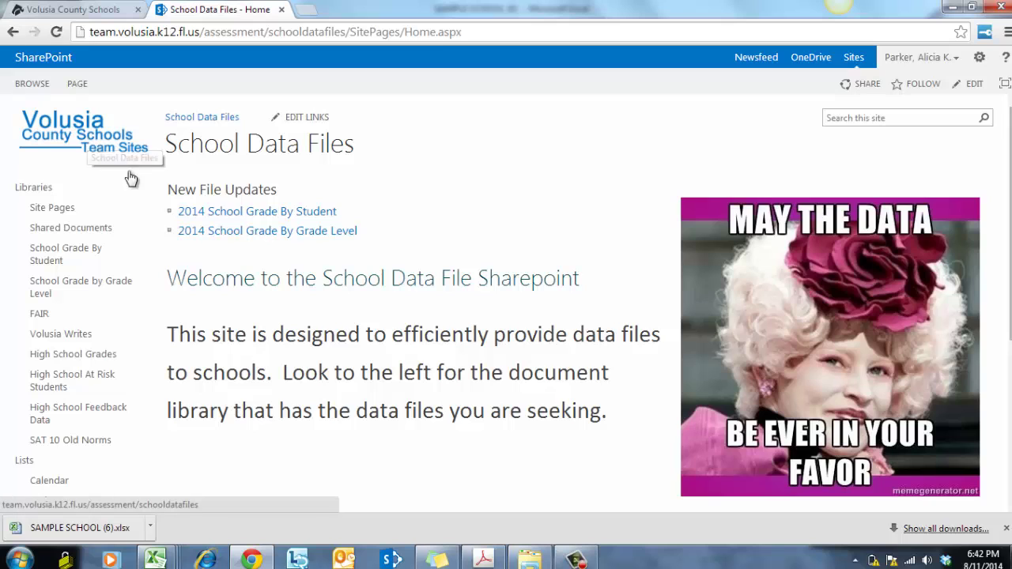
left_click(223, 233)
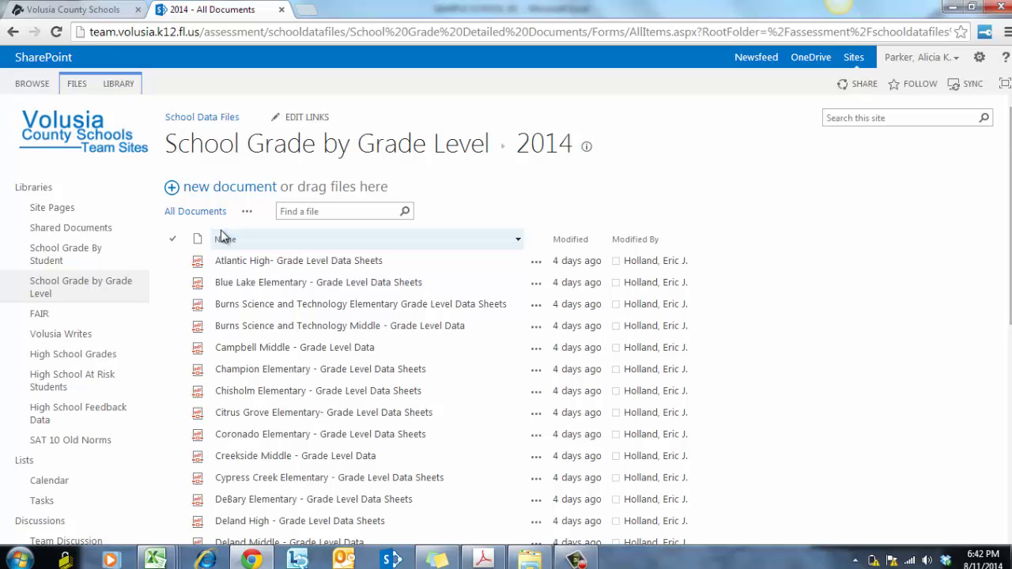
Find and open the Pierson Elementary - Grade Level Data Sheets PDF in the 2014 library
scroll(221, 235, "down", 5)
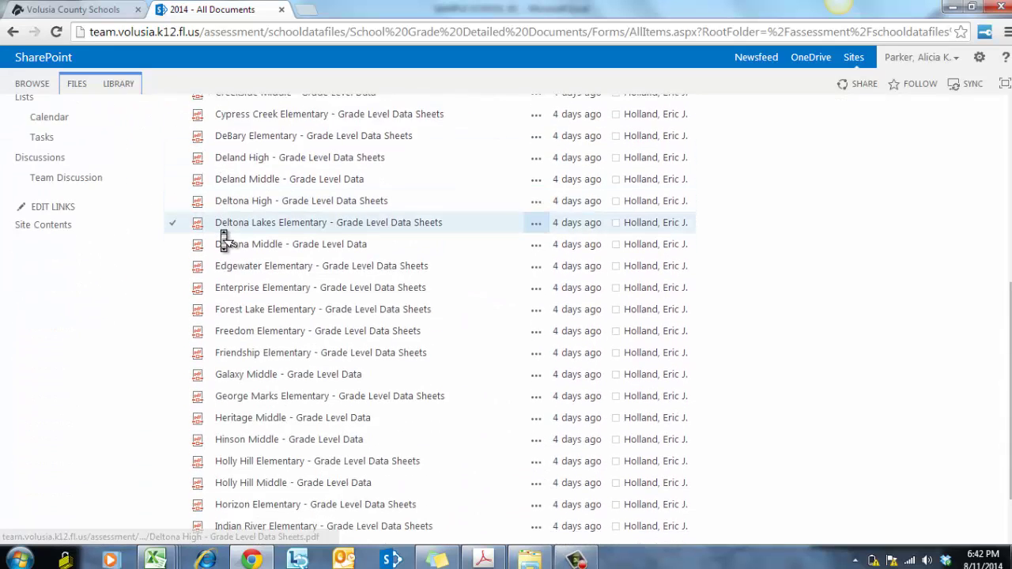
left_click(211, 490)
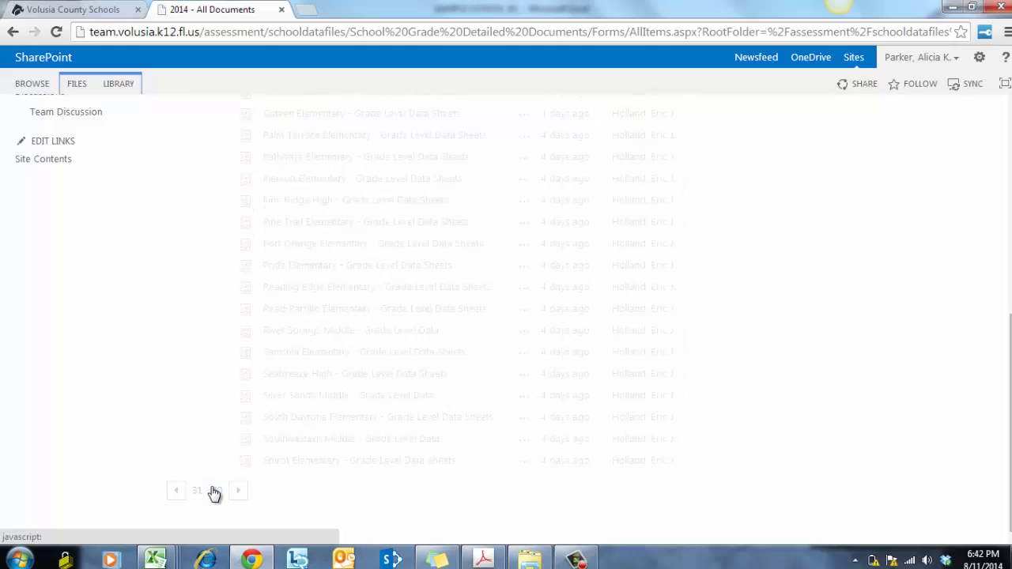
left_click(282, 182)
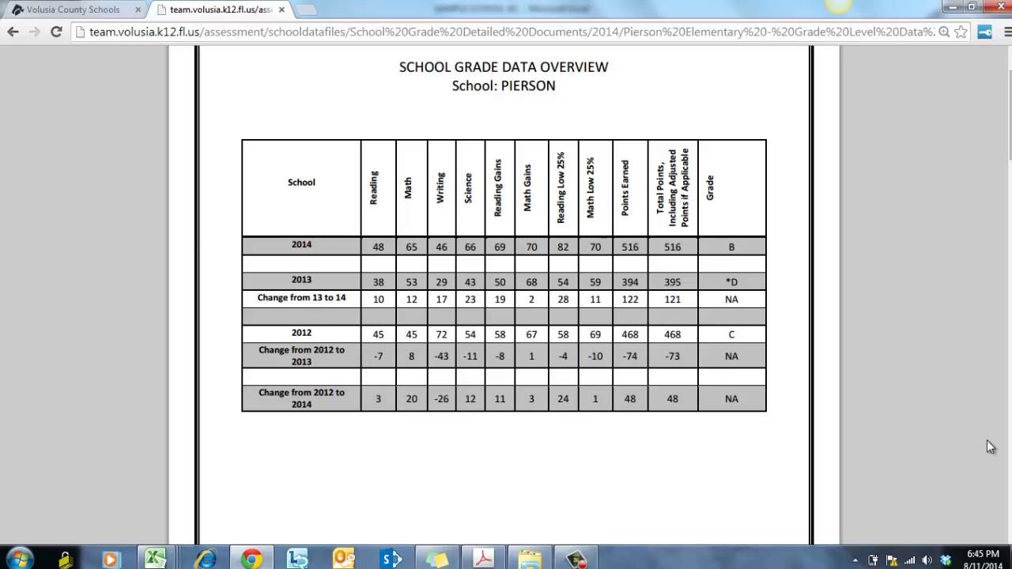
Examine Pierson's School Grade Data Overview alongside its Reading Proficiency, Reading Gains, Reading Lower Quartile and Math tables by grade level
left_click(691, 120)
left_click_drag(1010, 113, 1010, 285)
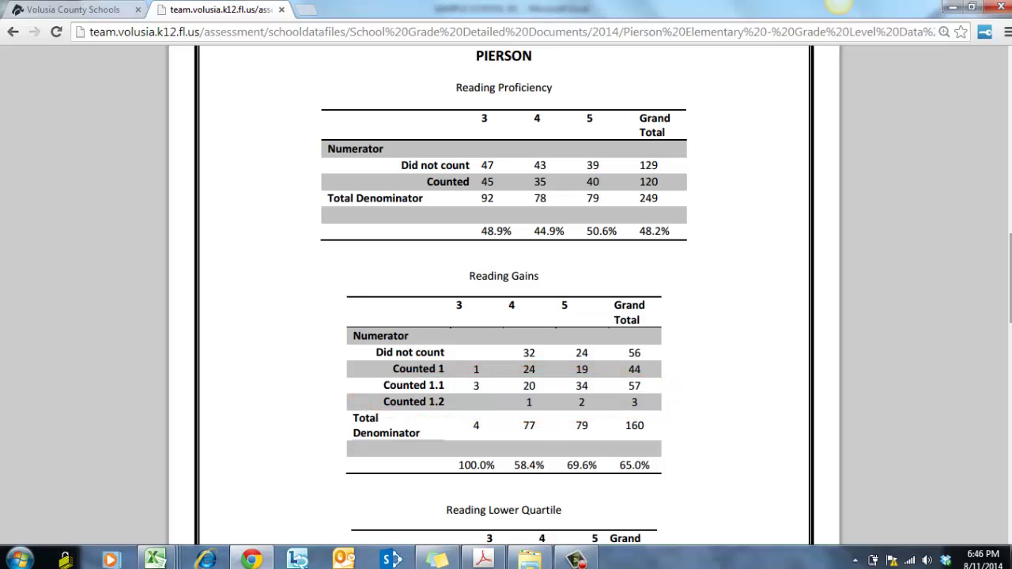
scroll(506, 297, "down", 2)
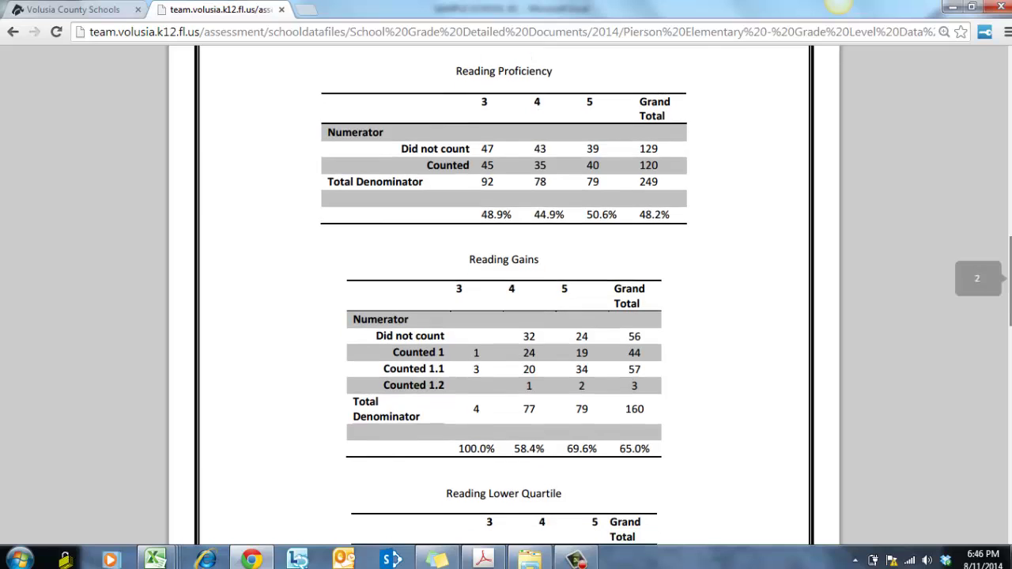
scroll(506, 297, "down", 2)
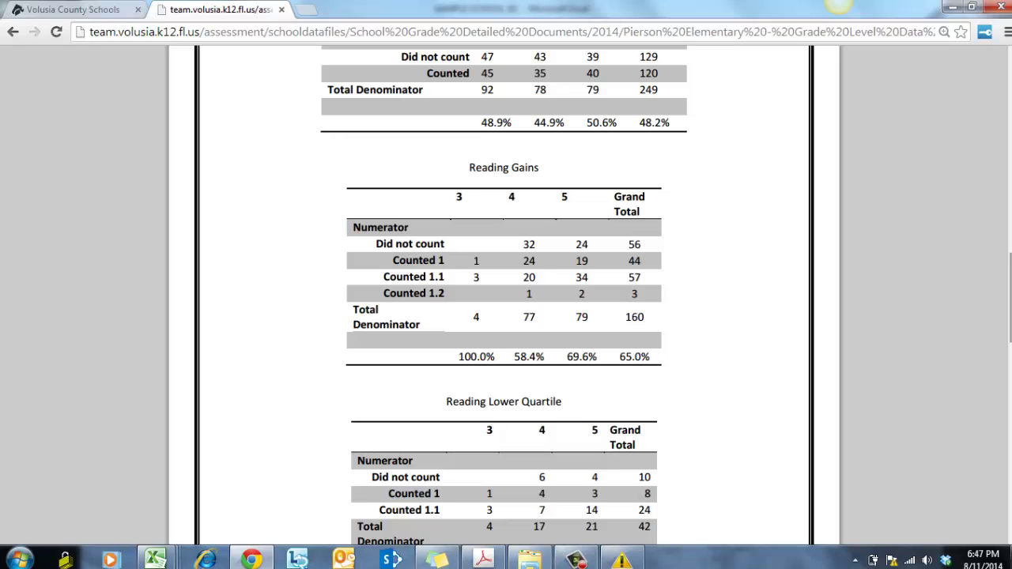
scroll(506, 316, "up", 10)
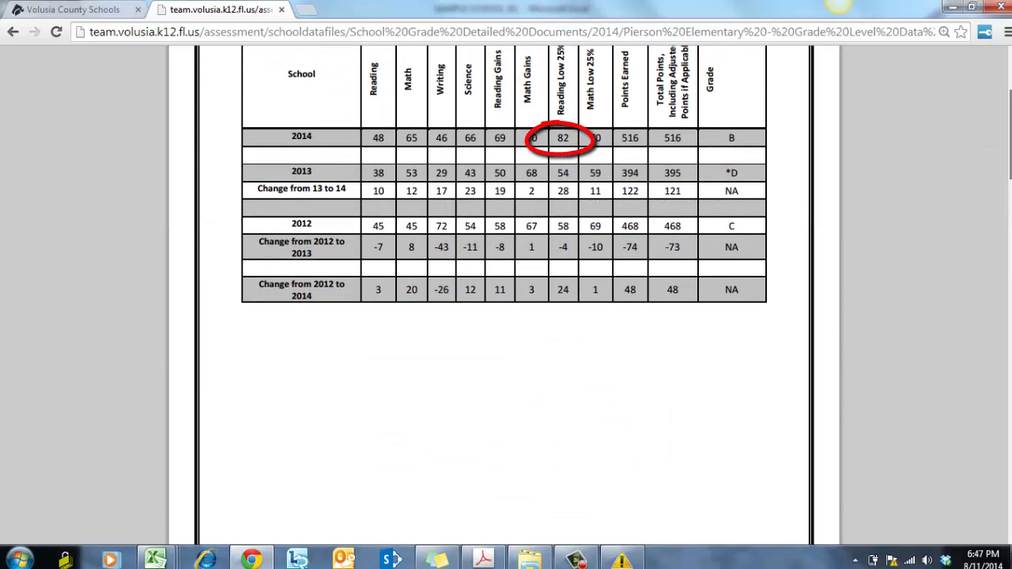
scroll(506, 316, "down", 8)
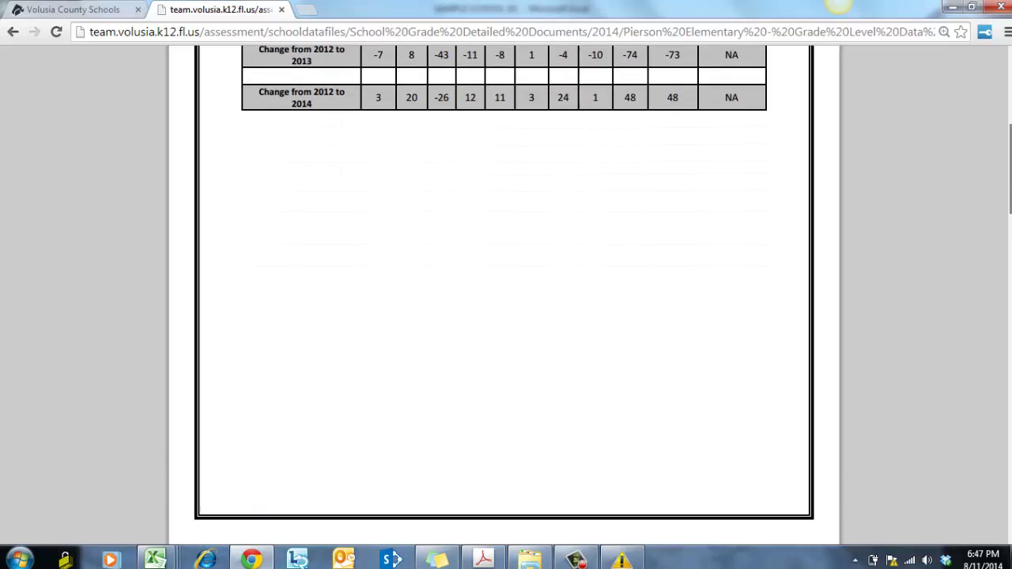
left_click_drag(1010, 276, 1009, 352)
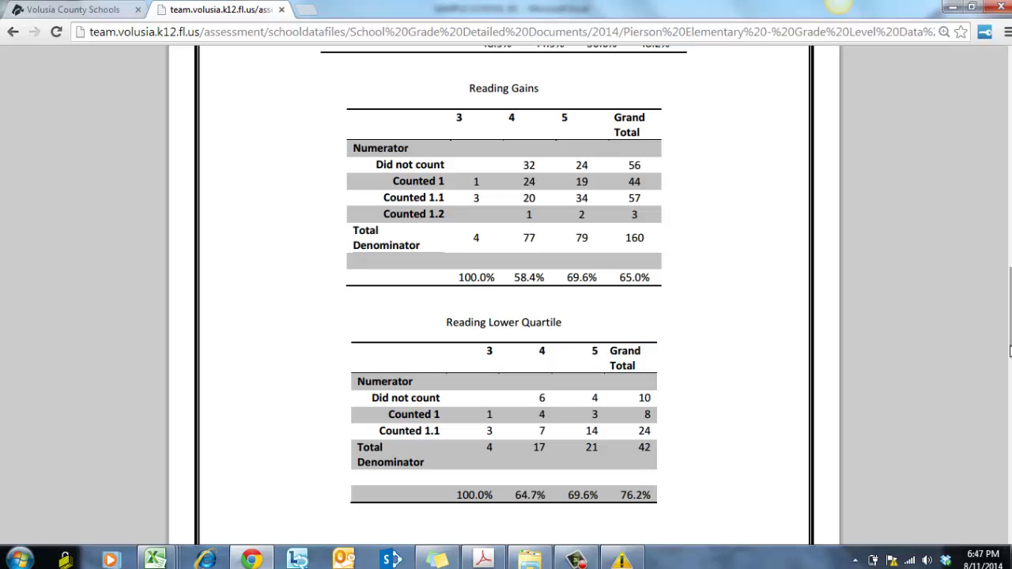
left_click_drag(1009, 350, 1010, 176)
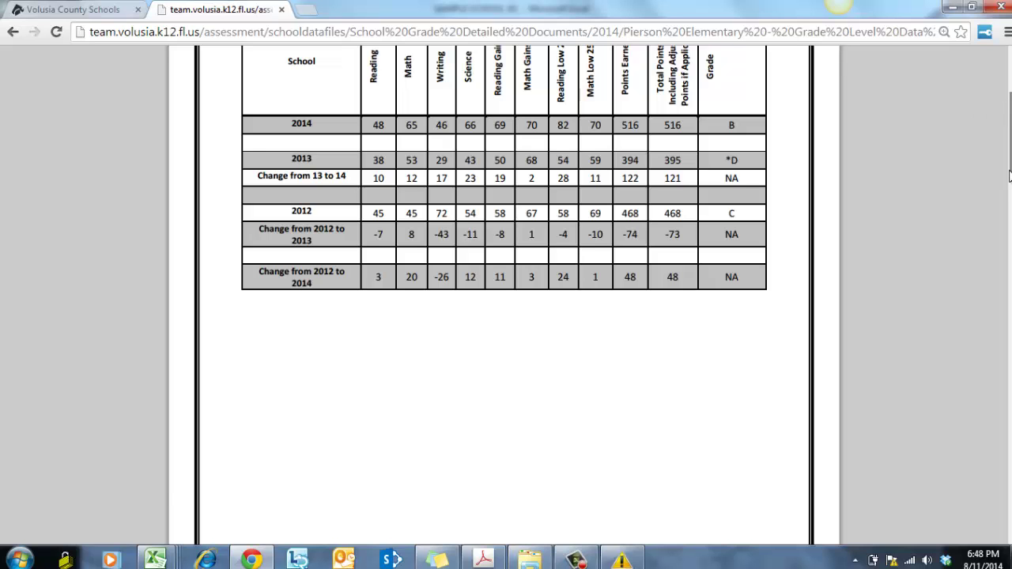
left_click_drag(1010, 176, 1007, 473)
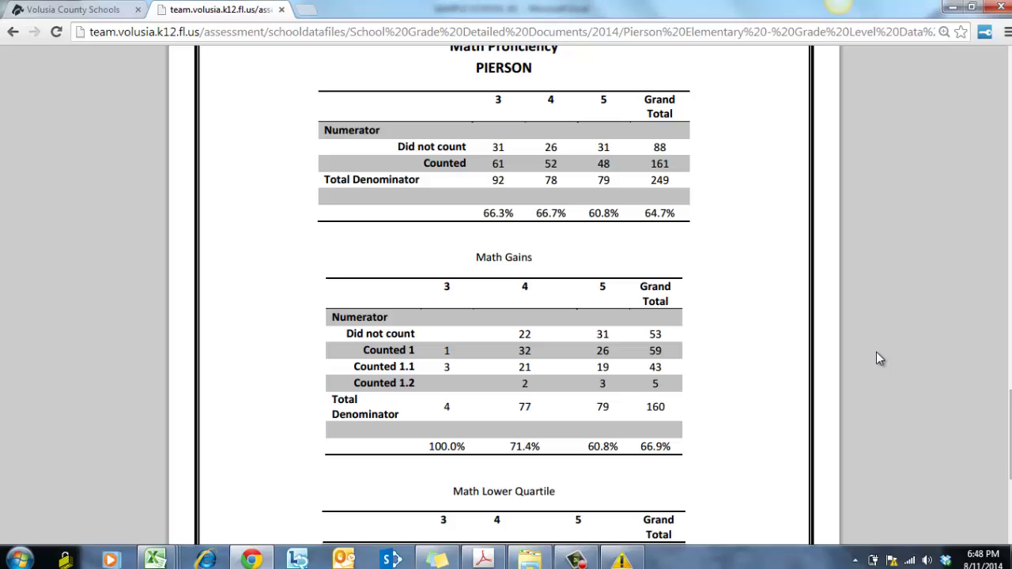
Start saving a copy of the Pierson PDF and return to the School Grade by Grade Level 2014 library
mouse_move(836, 478)
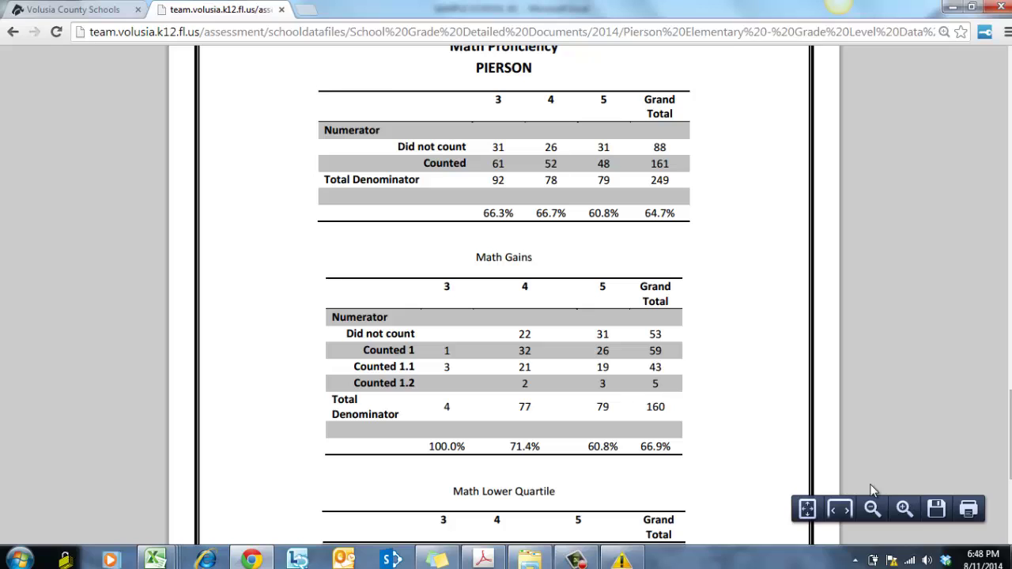
left_click(937, 513)
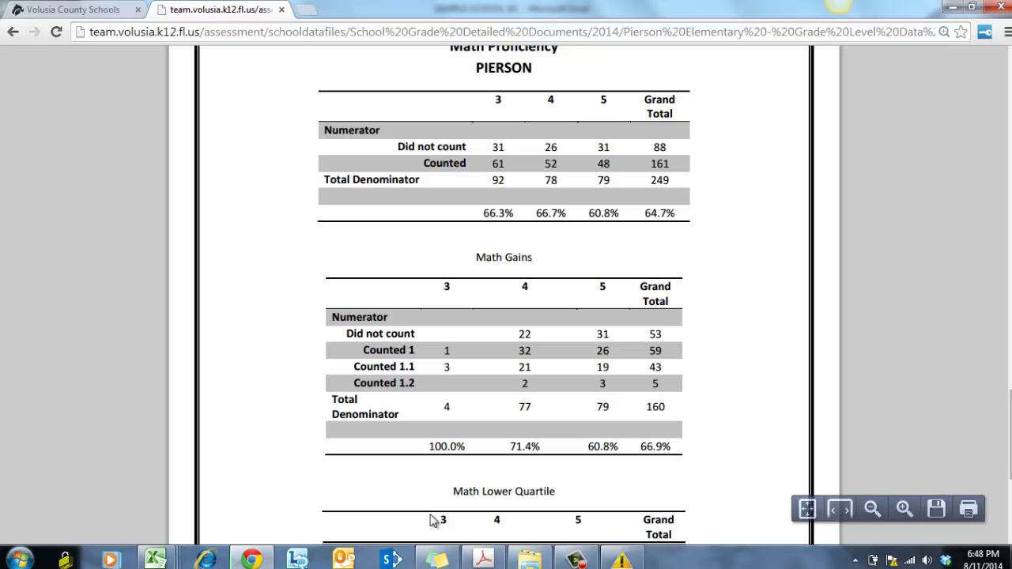
left_click(13, 31)
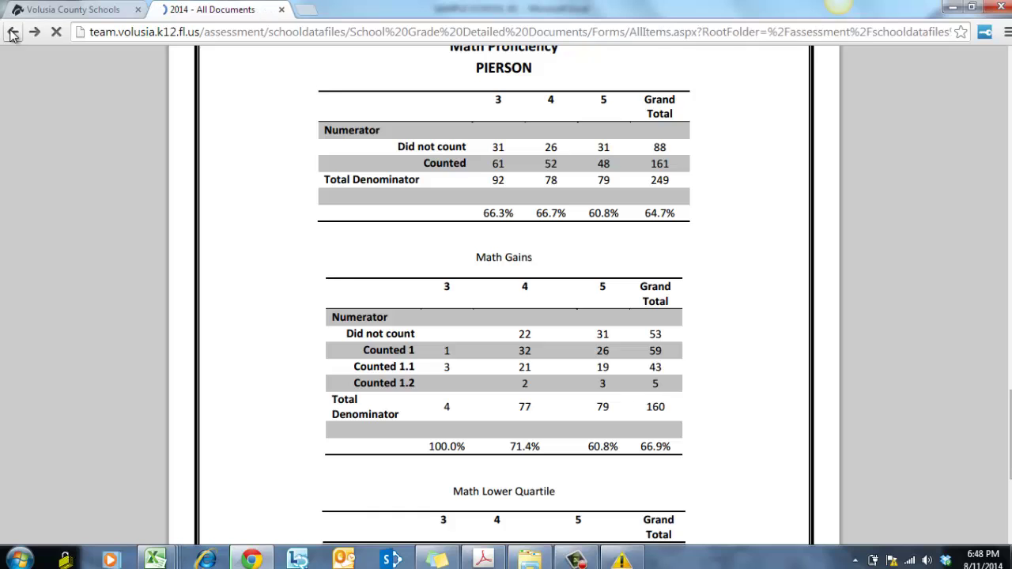
Switch to the Deltona High - Grade Level Data Sheets PDF in Acrobat, review its overview and Math Proficiency tables, and close it
left_click(483, 560)
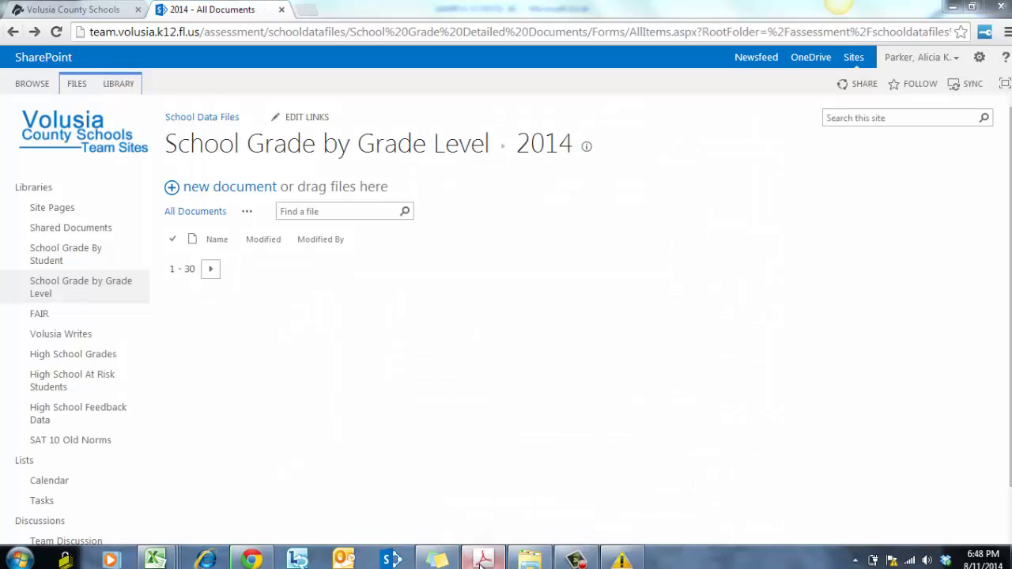
scroll(625, 309, "down", 10)
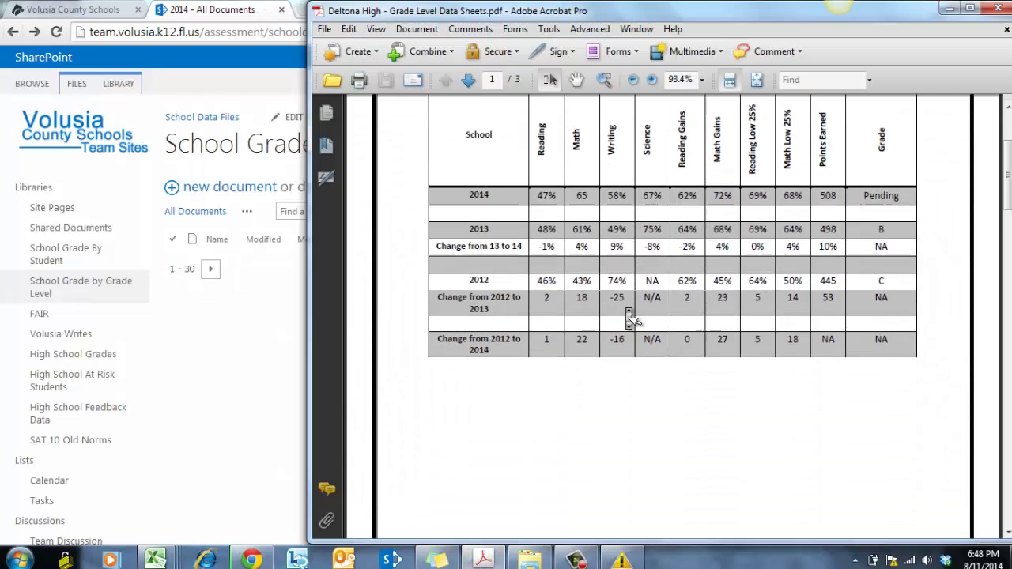
scroll(630, 316, "down", 5)
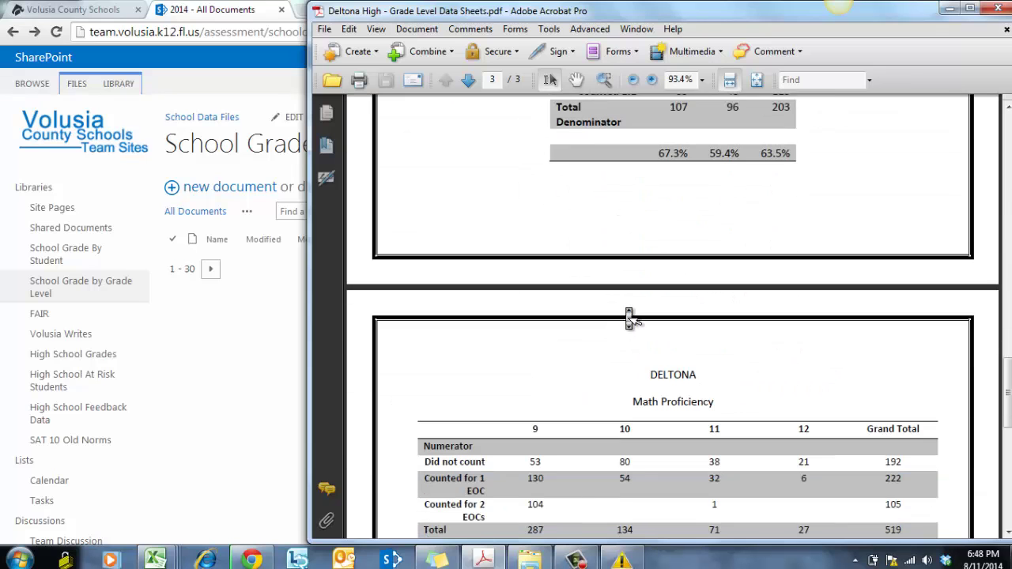
scroll(630, 317, "down", 3)
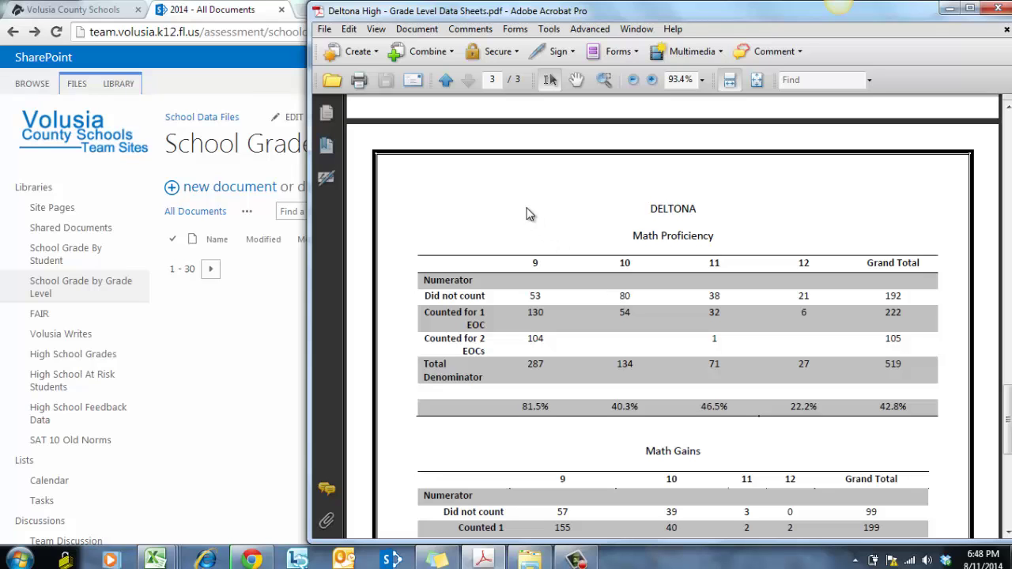
key("ctrl+shift+s")
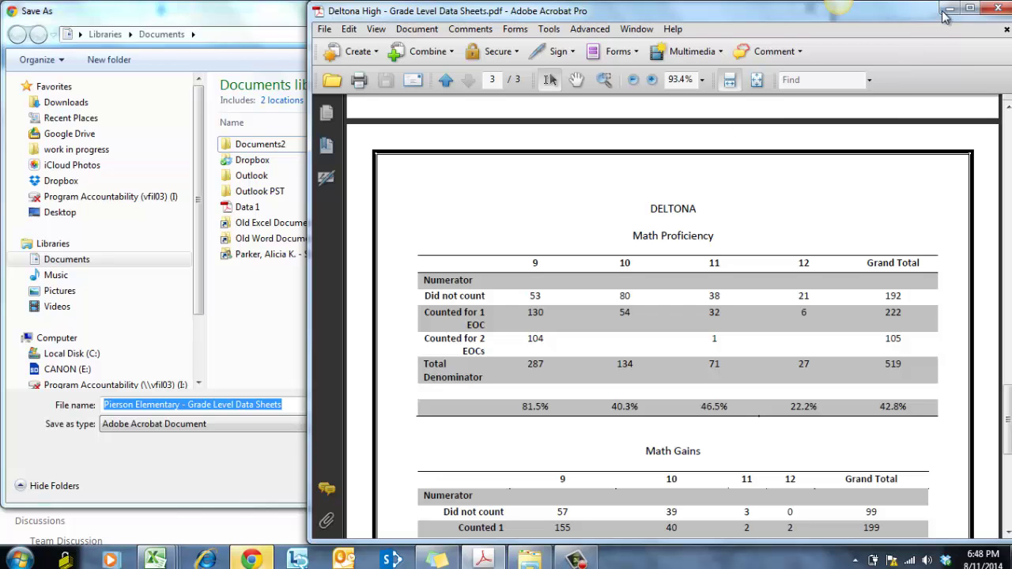
left_click(997, 10)
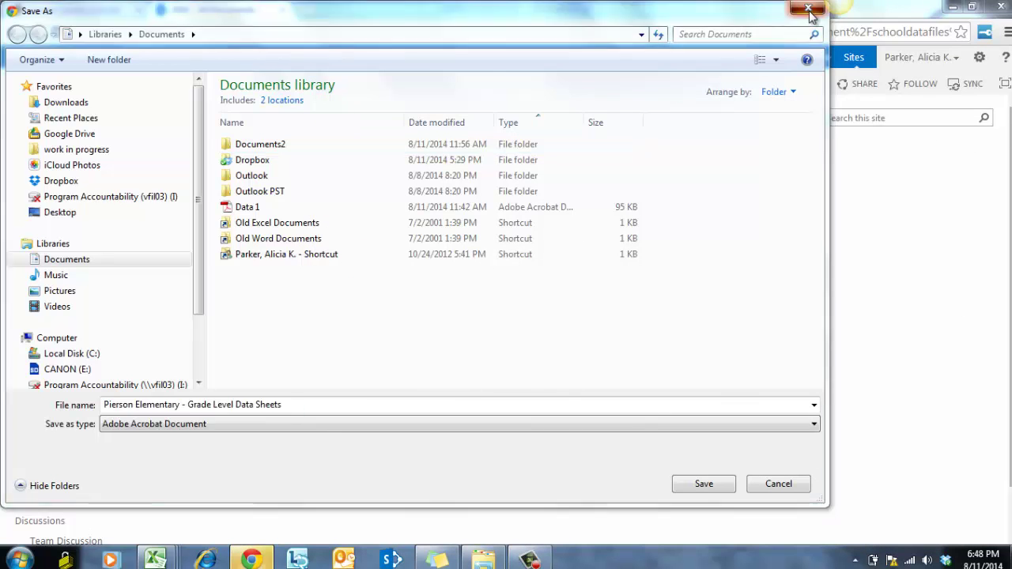